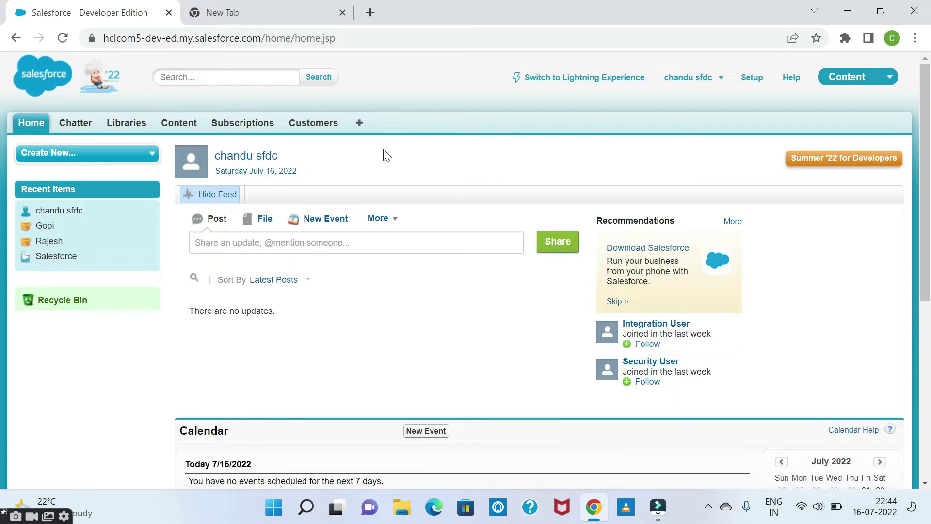
- Search the web for "workbench salesforce" in the empty browser tab and open the Workbench site
left_click(281, 16)
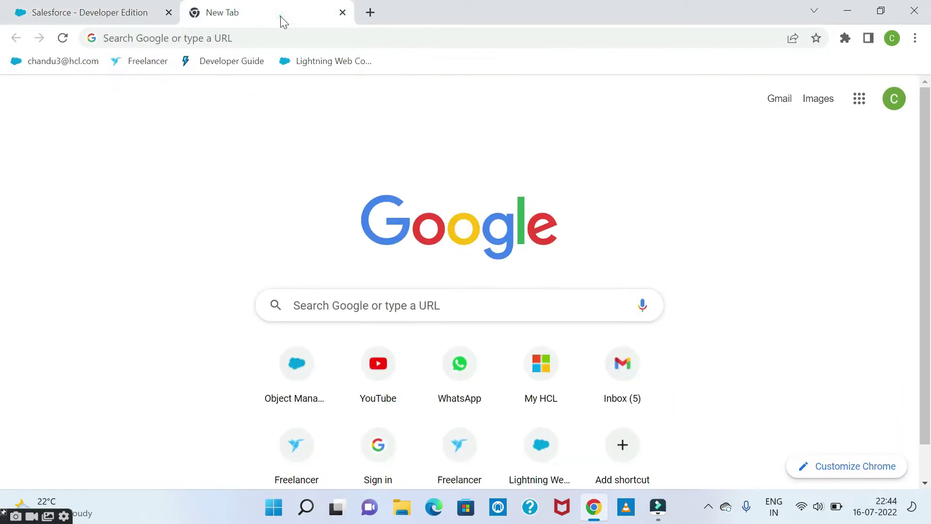
left_click(260, 46)
type("workbench salesforce")
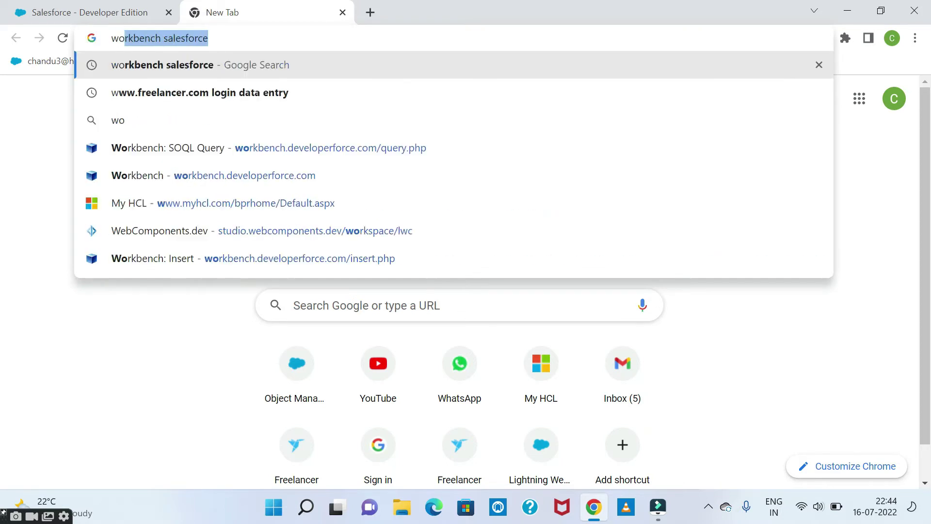
key("Return")
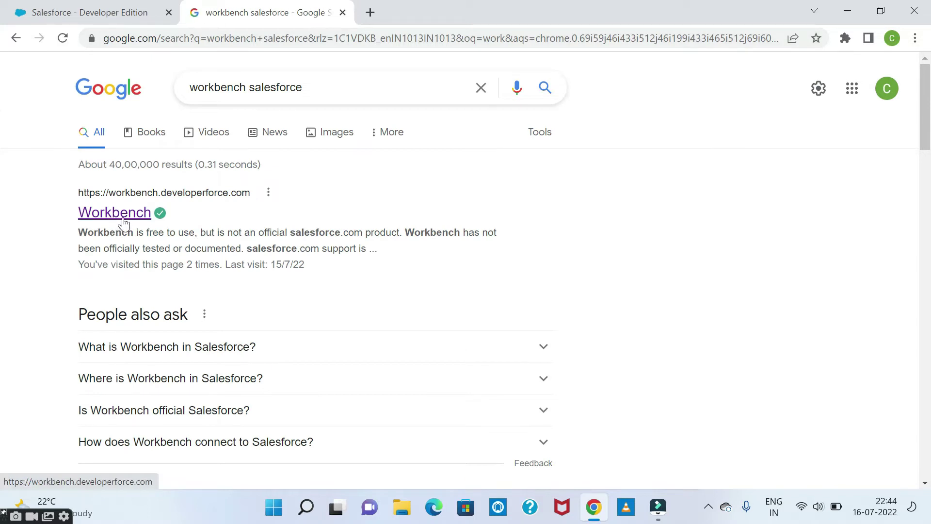
left_click(123, 218)
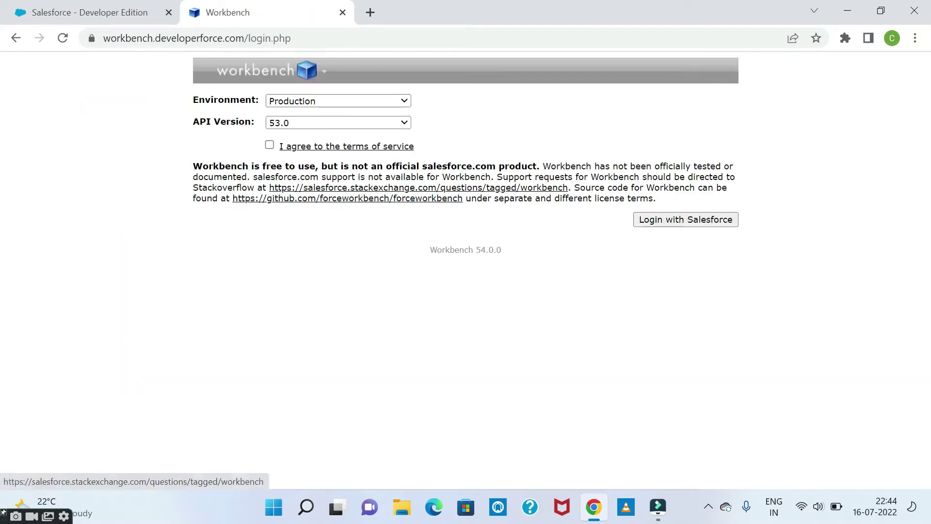
- Agree to the terms of service and log in with Salesforce using the Production environment and API version 53.0
left_click(354, 103)
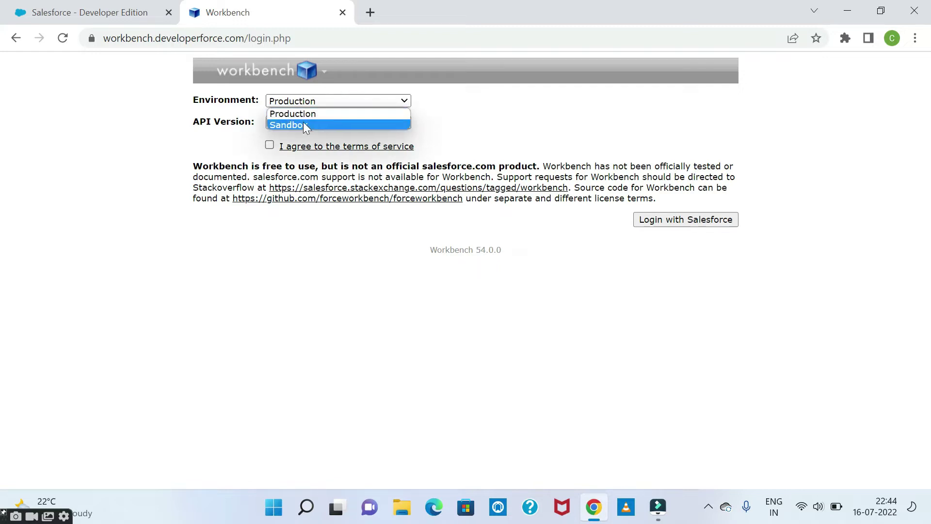
left_click(362, 101)
left_click(332, 103)
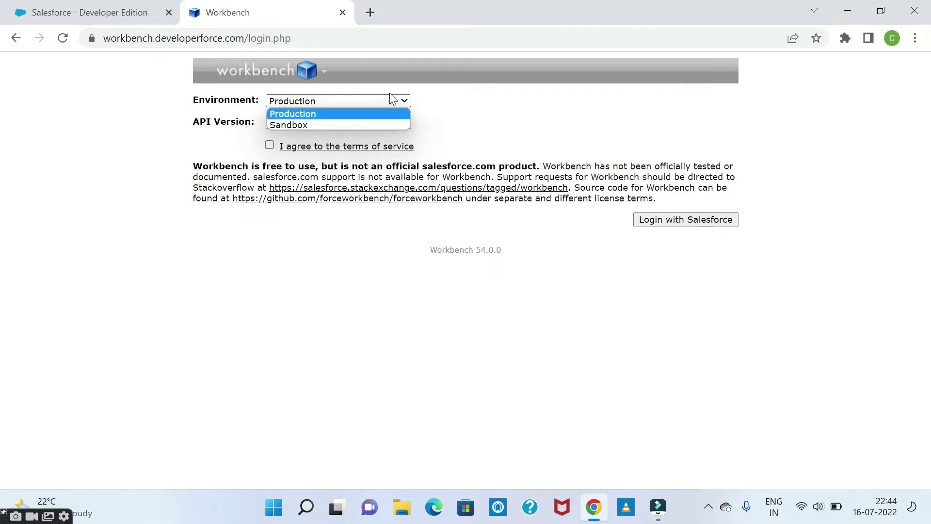
left_click(443, 100)
left_click(365, 123)
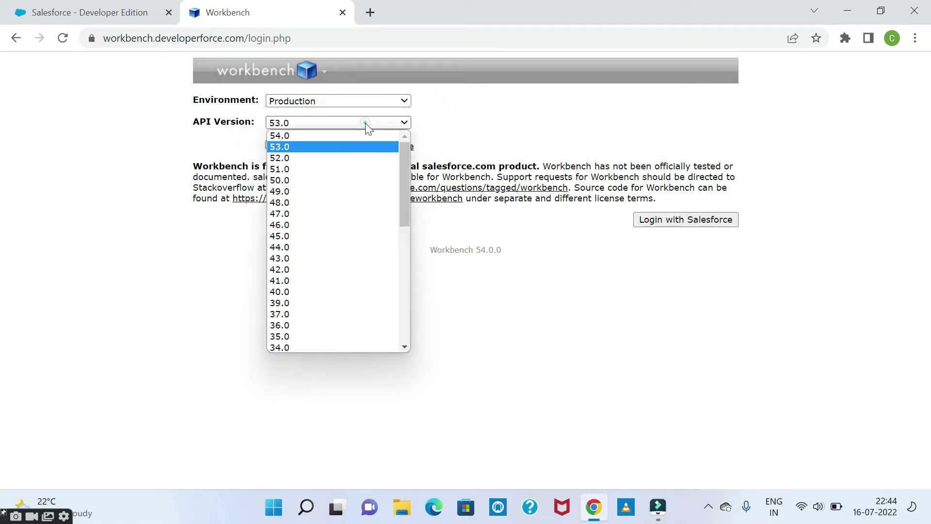
scroll(322, 294, "down", 6)
scroll(322, 301, "up", 6)
left_click_drag(522, 129, 413, 148)
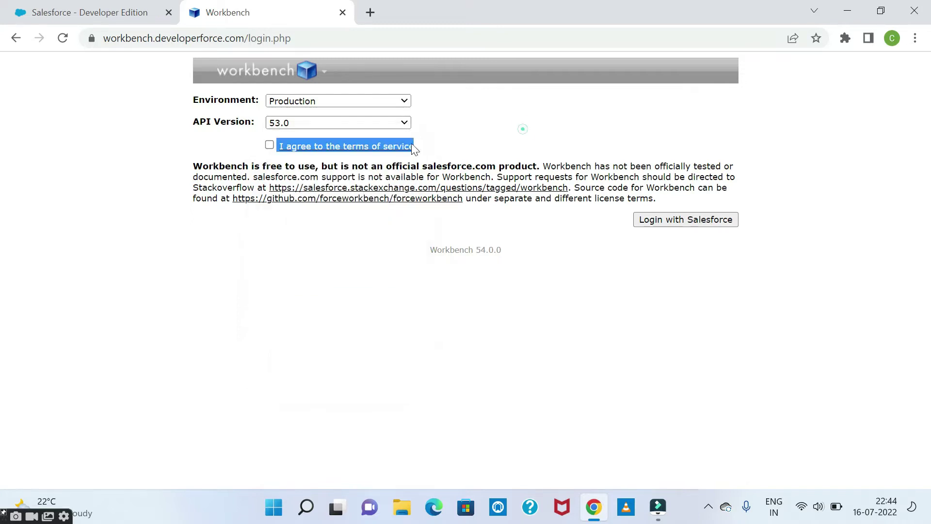
left_click(269, 145)
left_click(691, 219)
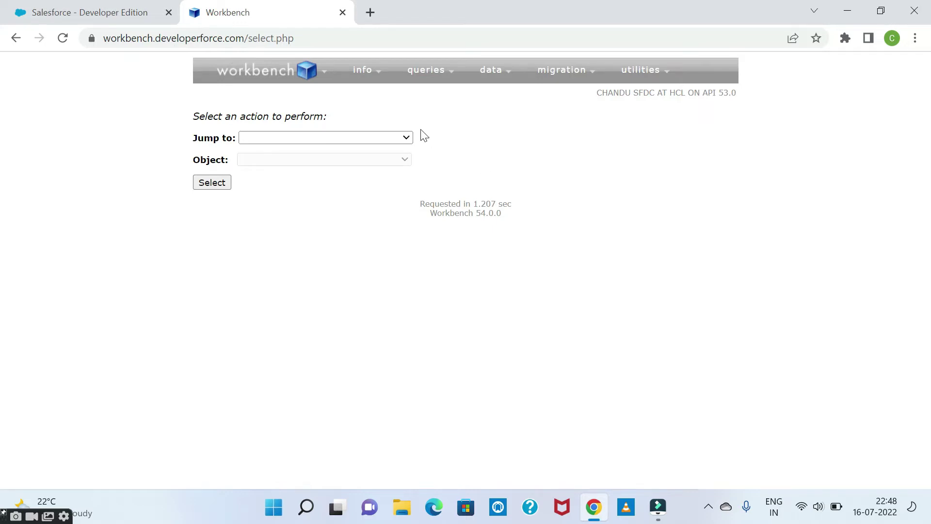
- Open the Standard & Custom Objects description page and choose the Account object to describe
mouse_move(361, 83)
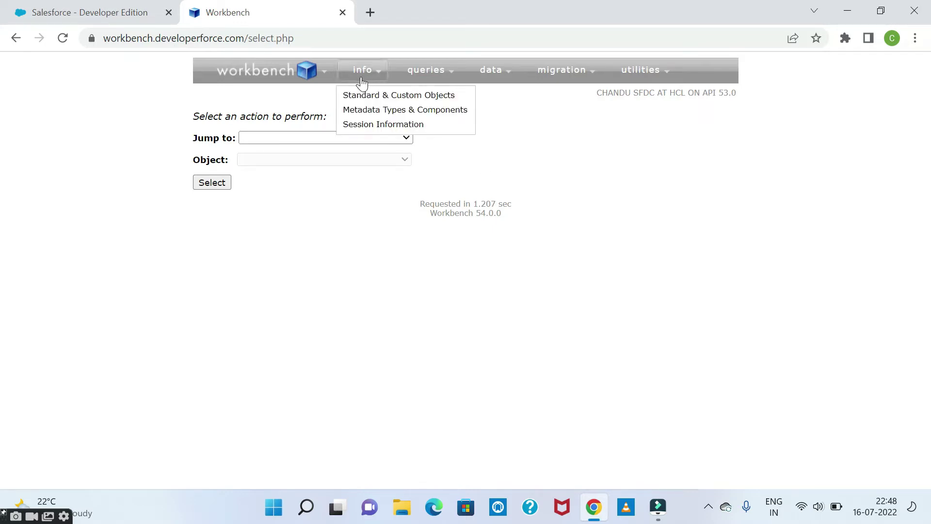
mouse_move(443, 77)
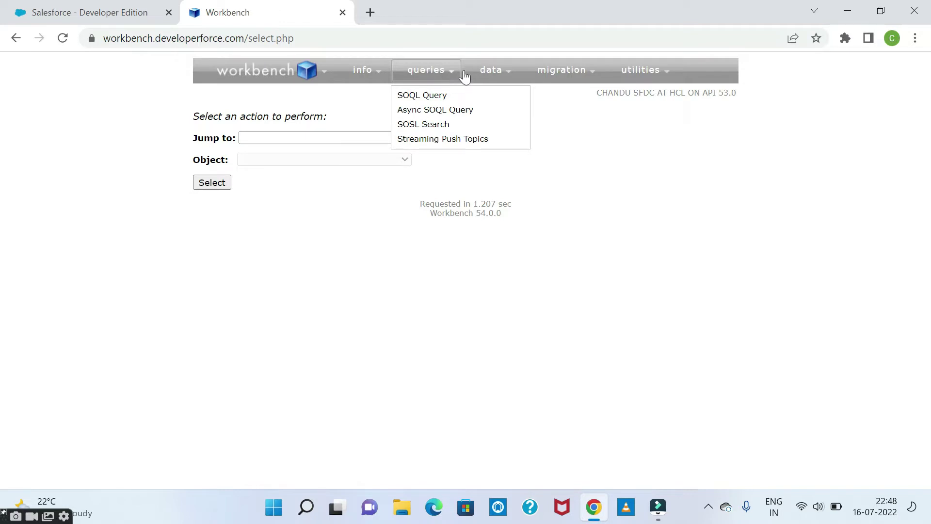
mouse_move(641, 77)
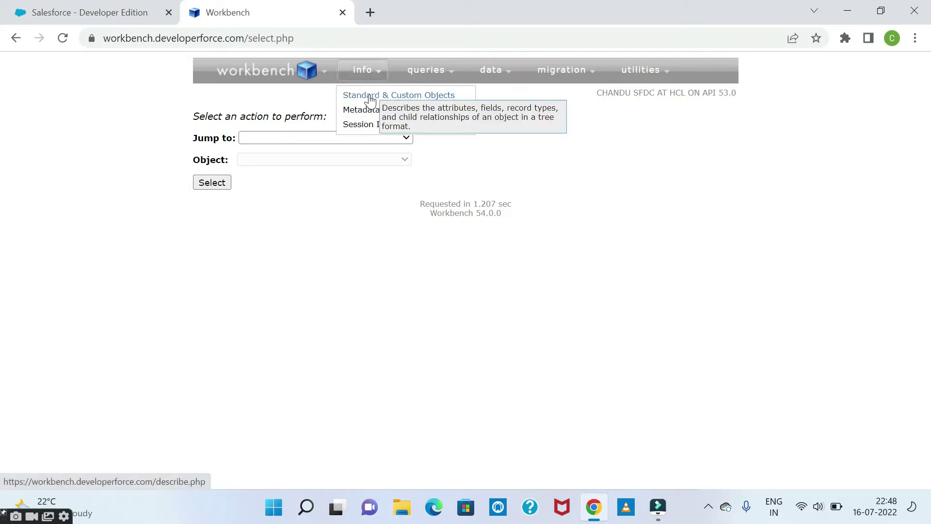
left_click(369, 99)
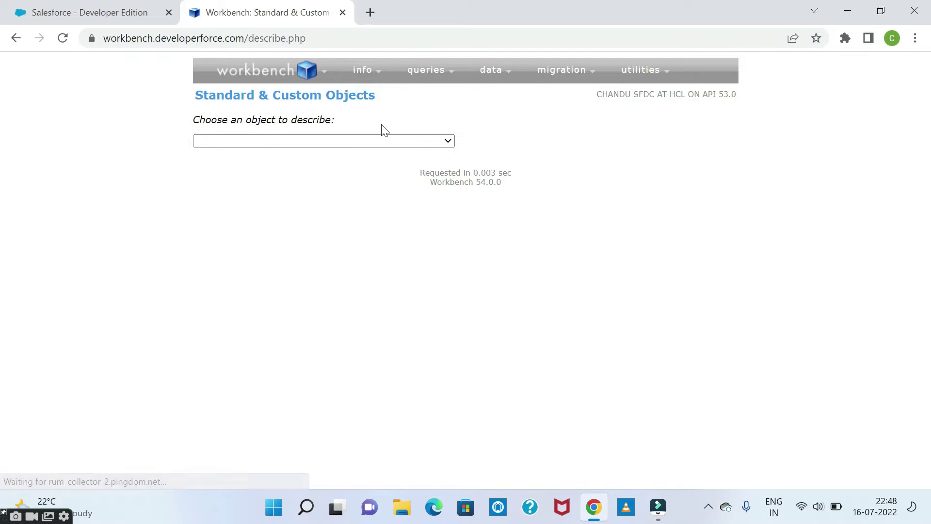
left_click_drag(216, 120, 333, 127)
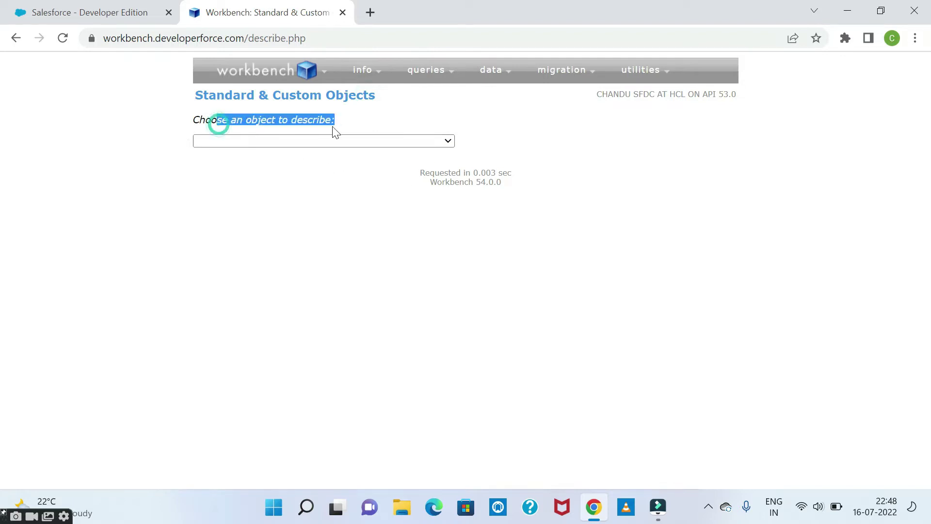
left_click(333, 143)
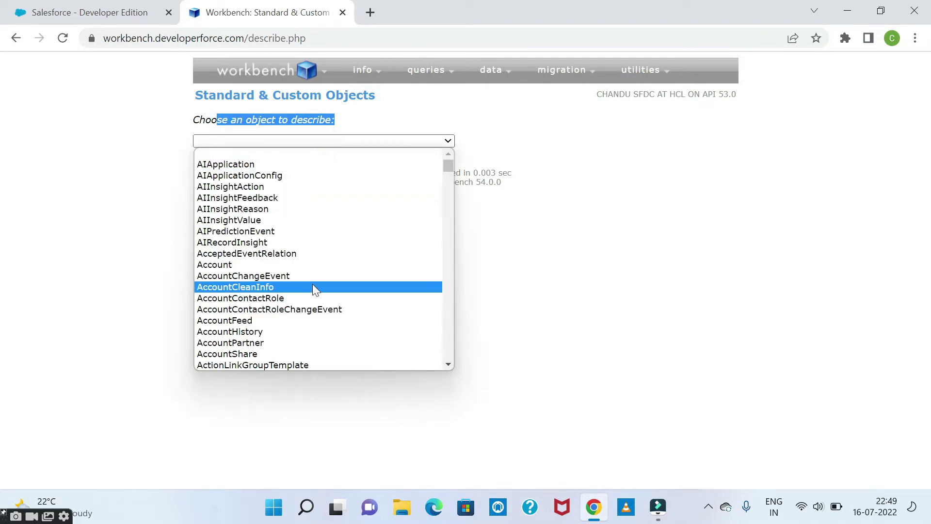
scroll(325, 350, "down", 10)
scroll(324, 351, "up", 10)
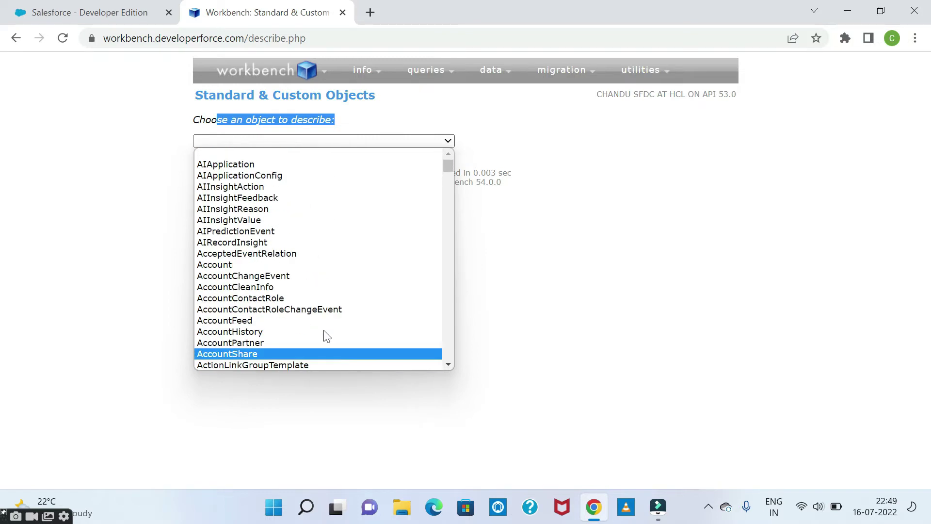
left_click(208, 264)
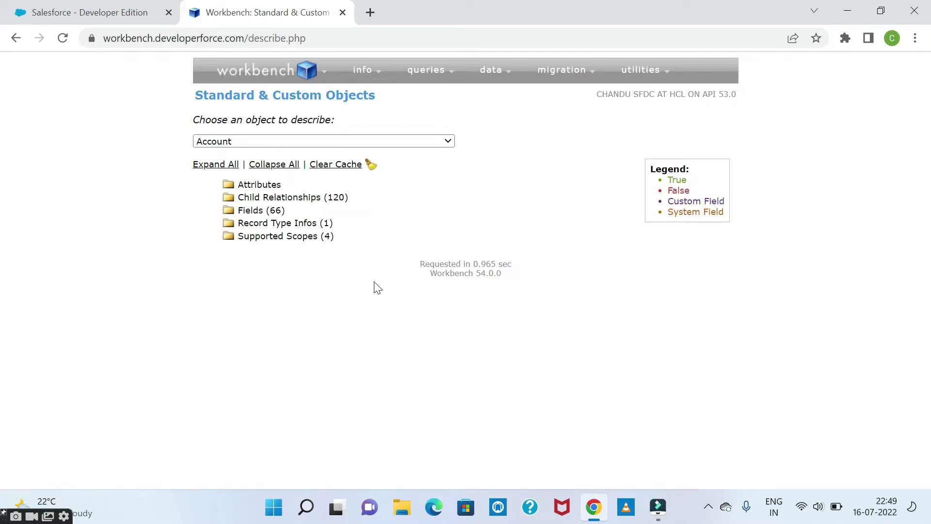
- Expand the Account object's Child Relationships and Fields folders and examine their entries
left_click(224, 198)
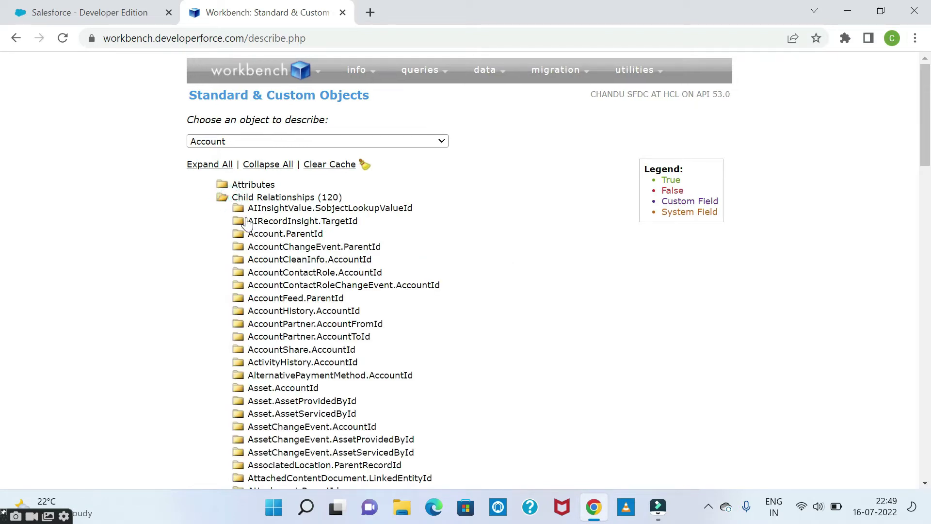
scroll(315, 237, "down", 3)
scroll(316, 238, "down", 5)
scroll(294, 289, "down", 14)
scroll(294, 289, "down", 2)
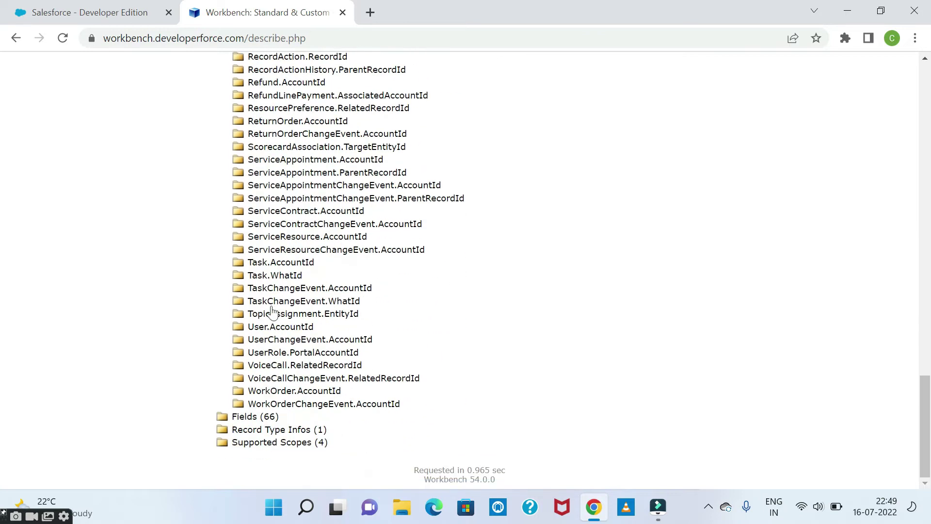
left_click(225, 417)
scroll(356, 388, "down", 7)
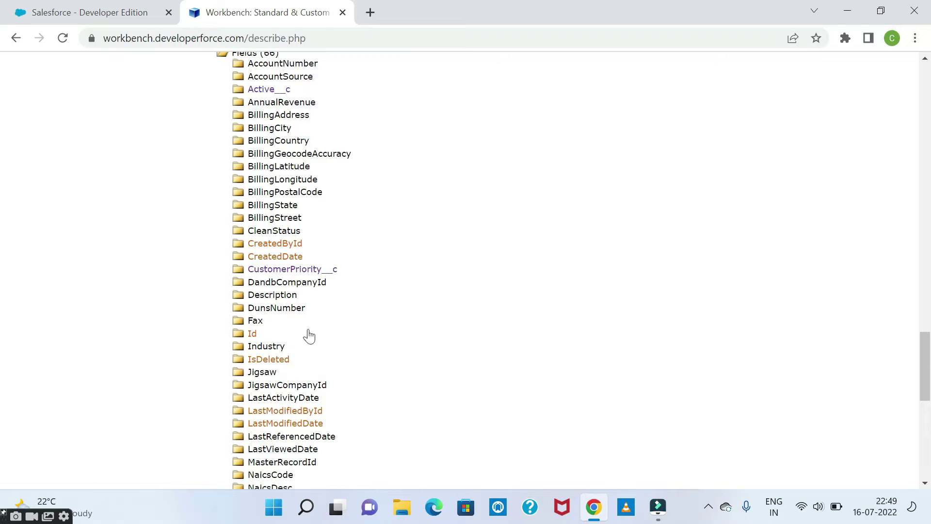
scroll(342, 309, "up", 3)
scroll(342, 308, "up", 20)
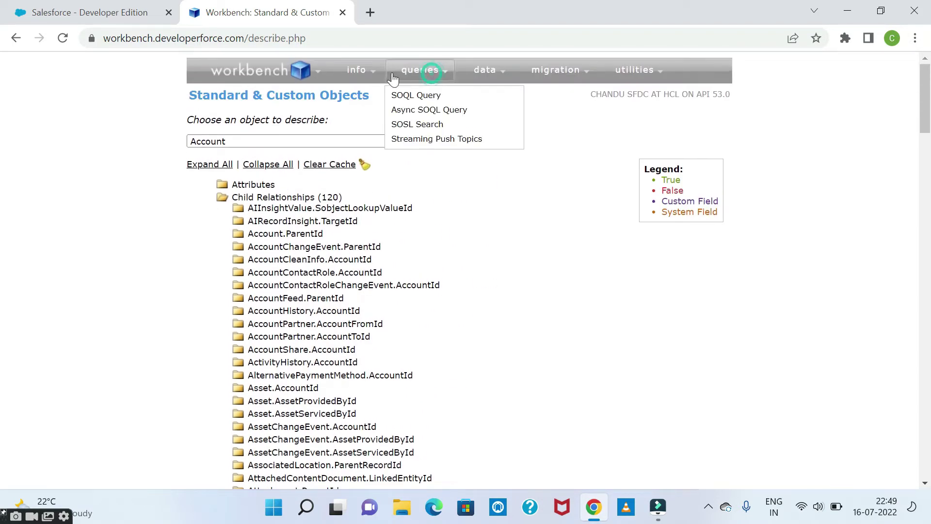
- Open the SOQL Query builder and choose Account as the object to query
left_click(421, 97)
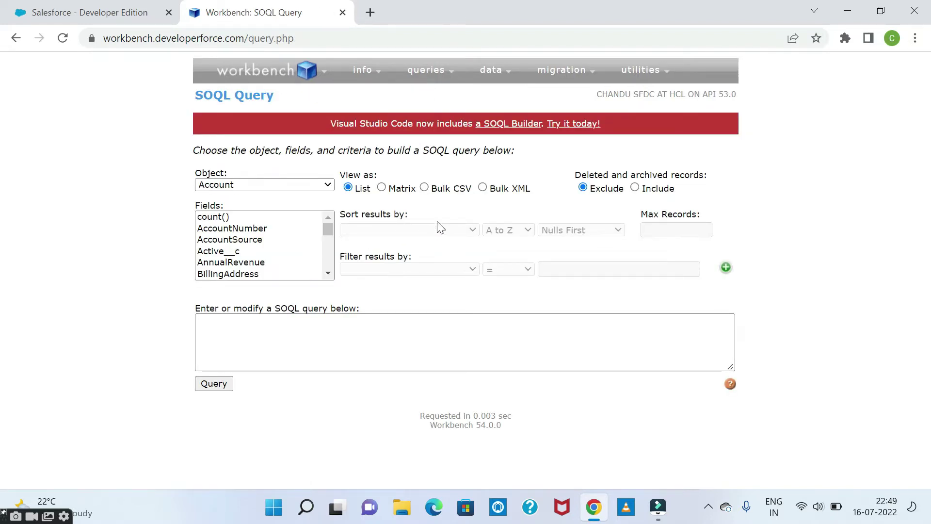
left_click(303, 185)
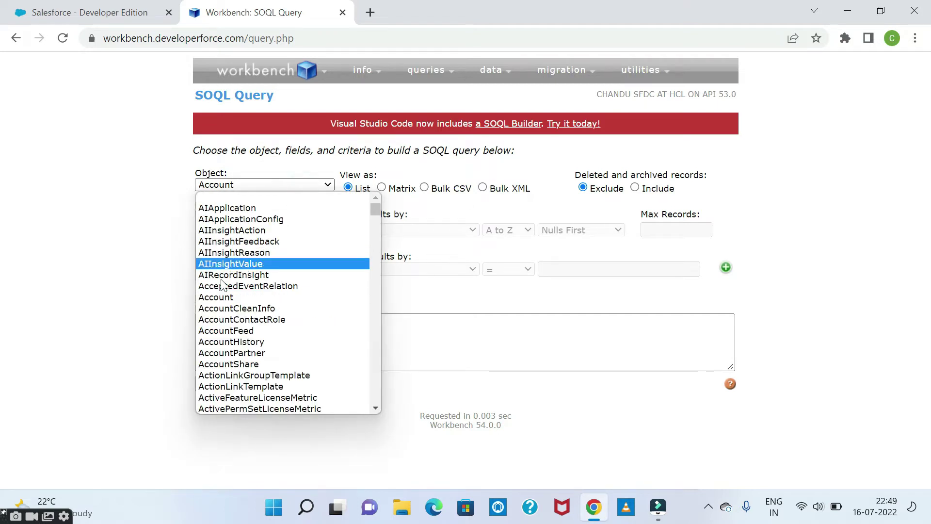
left_click(216, 297)
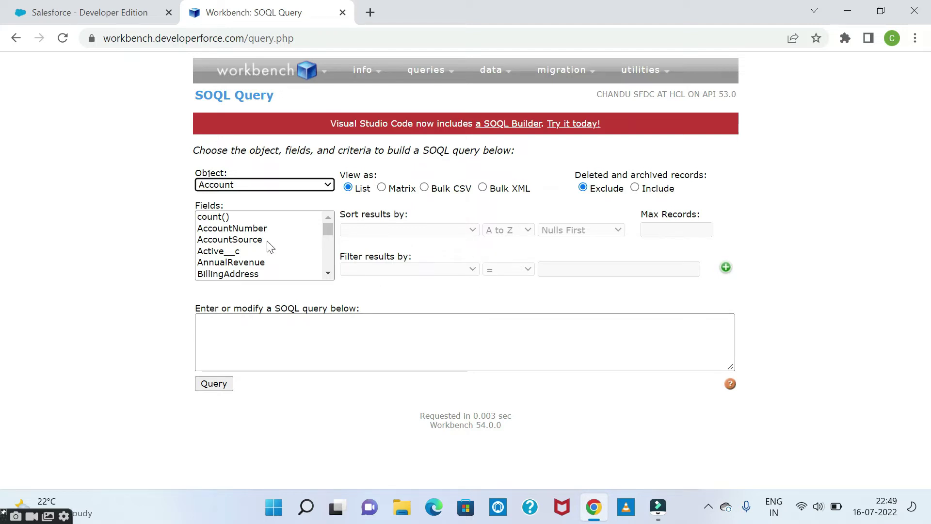
- Select the Id and Name fields to build the query SELECT Id,Name FROM Account
scroll(253, 271, "down", 2)
scroll(248, 271, "up", 2)
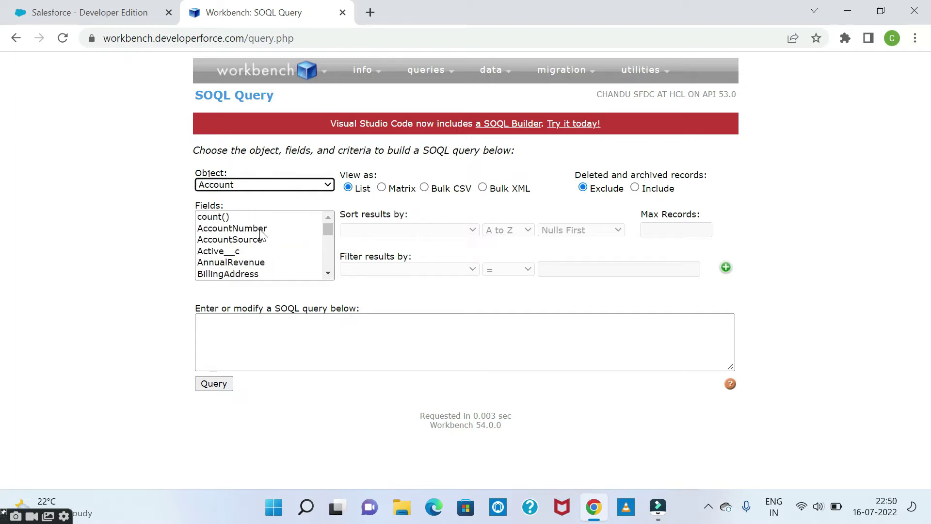
scroll(263, 240, "down", 5)
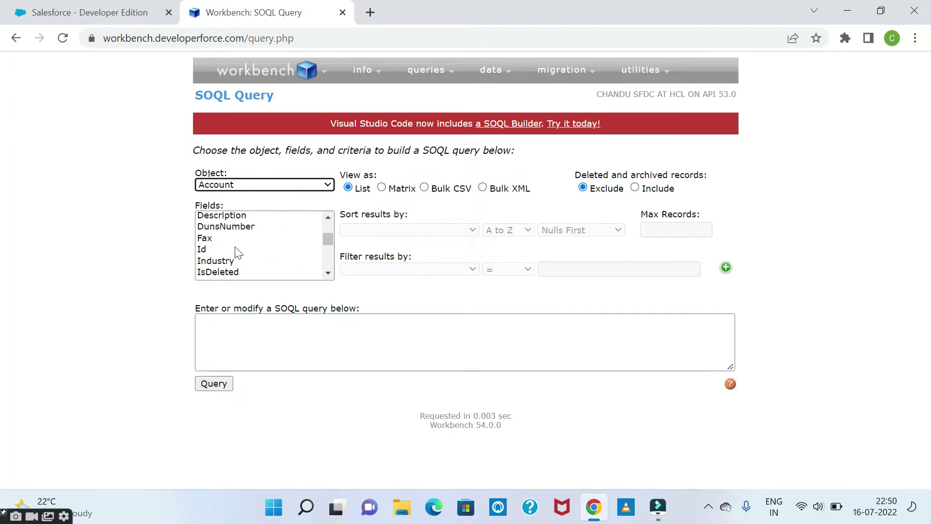
left_click(225, 249)
key("ctrl+minus")
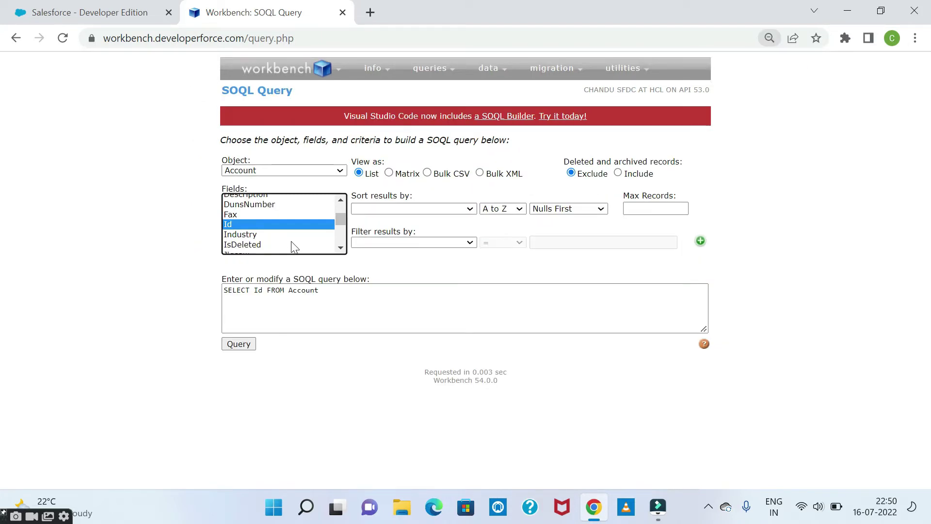
scroll(293, 240, "down", 5)
left_click(248, 209, "ctrl")
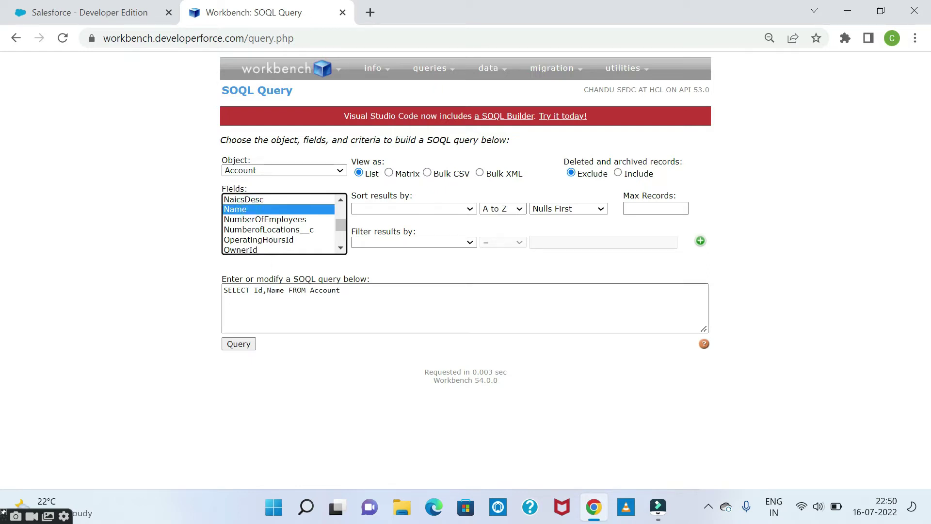
key("ctrl+plus")
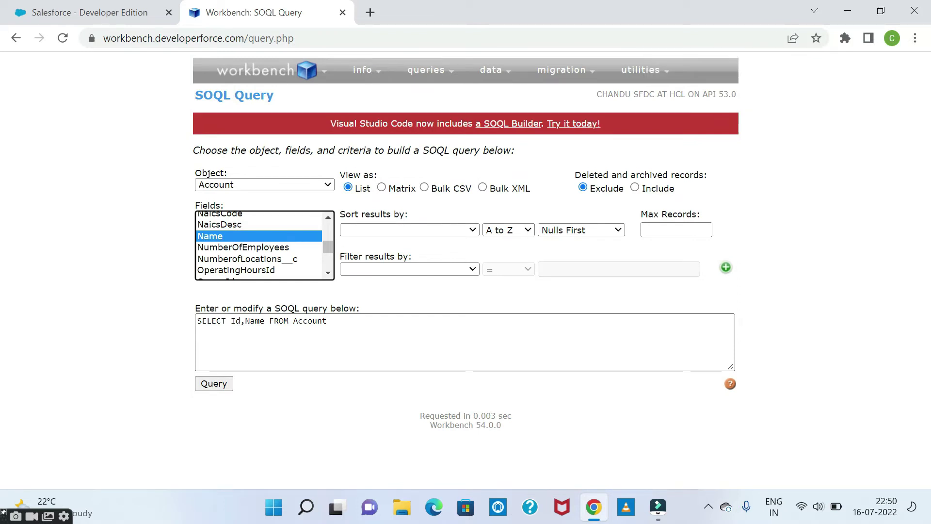
- Run the Account query and review the returned records
left_click(252, 400)
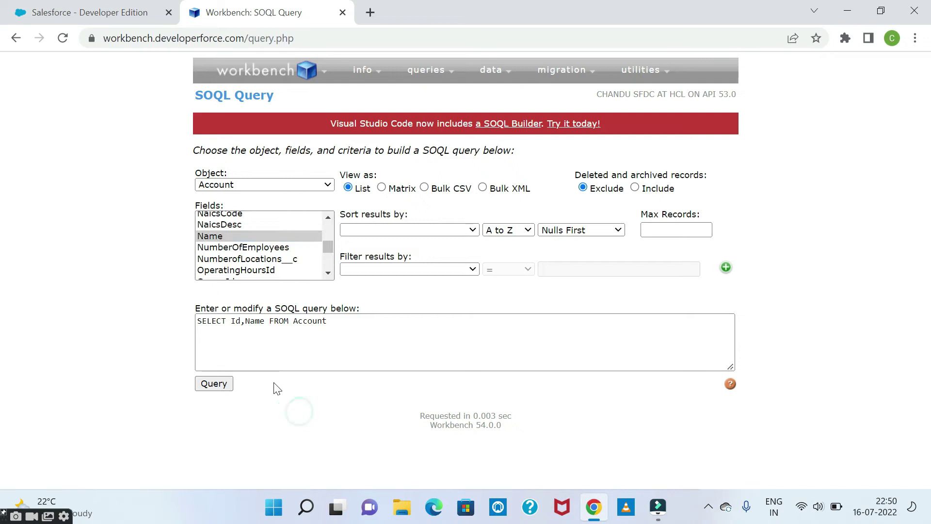
left_click(210, 386)
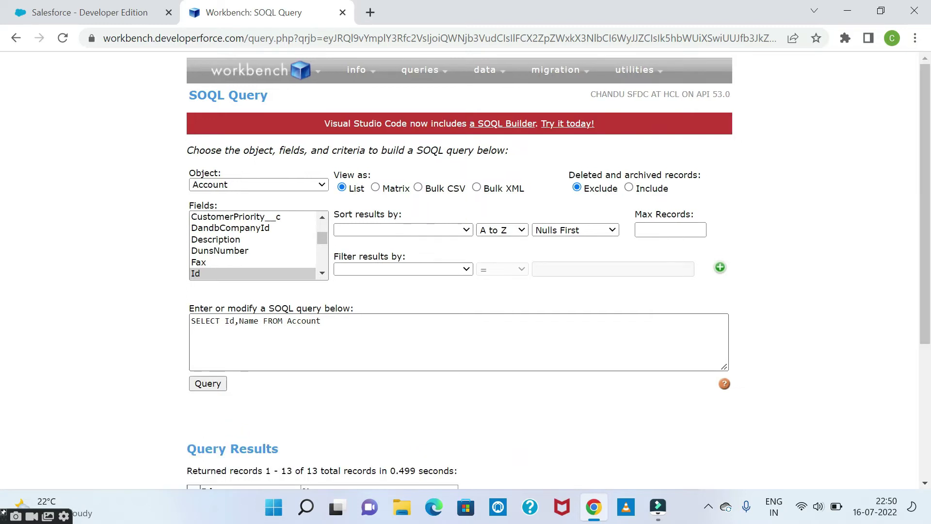
scroll(212, 296, "down", 4)
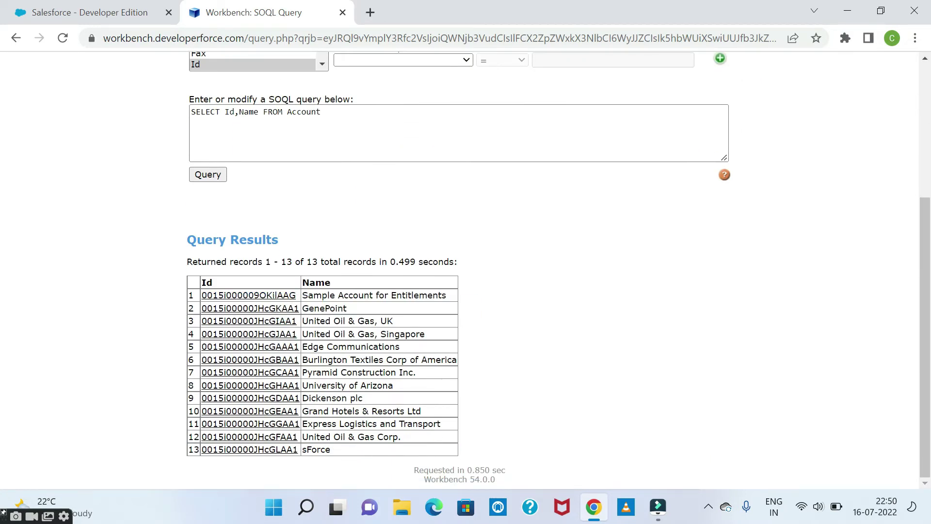
- Set the query output to Bulk CSV and add the Fax, AnnualRevenue and AccountNumber fields to the Account query
scroll(364, 276, "up", 4)
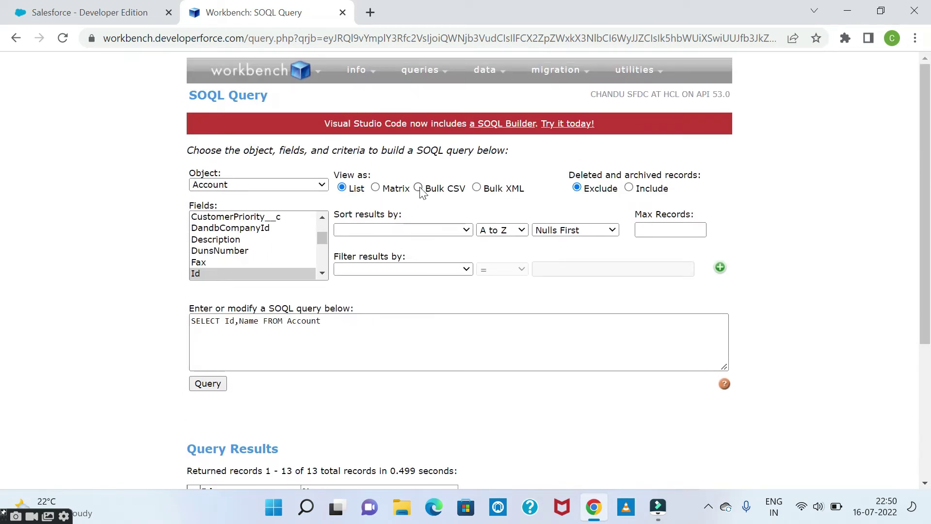
scroll(432, 215, "down", 1)
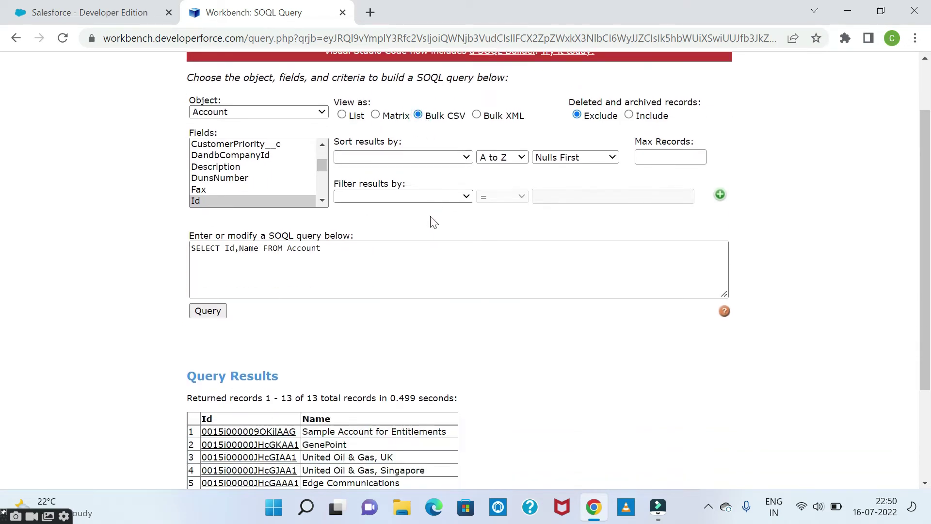
left_click(207, 189, "ctrl")
scroll(233, 187, "up", 2)
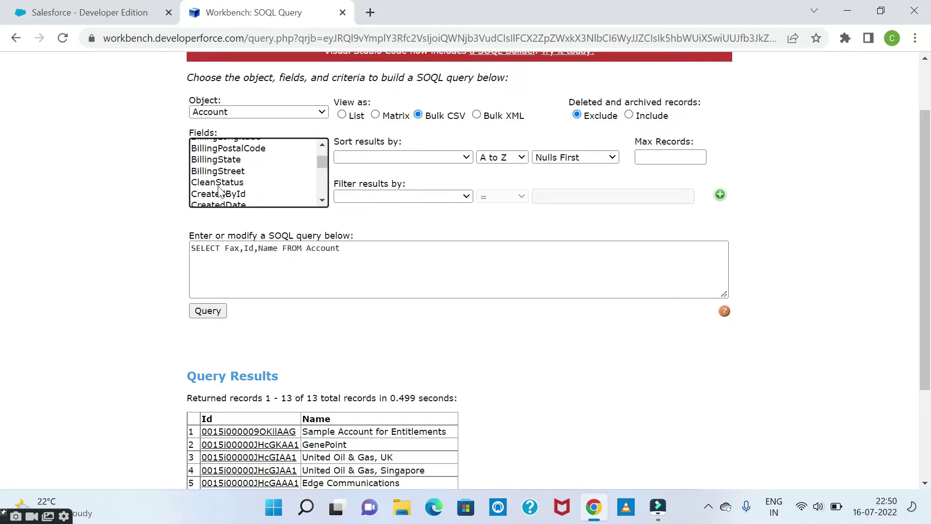
scroll(234, 168, "up", 2)
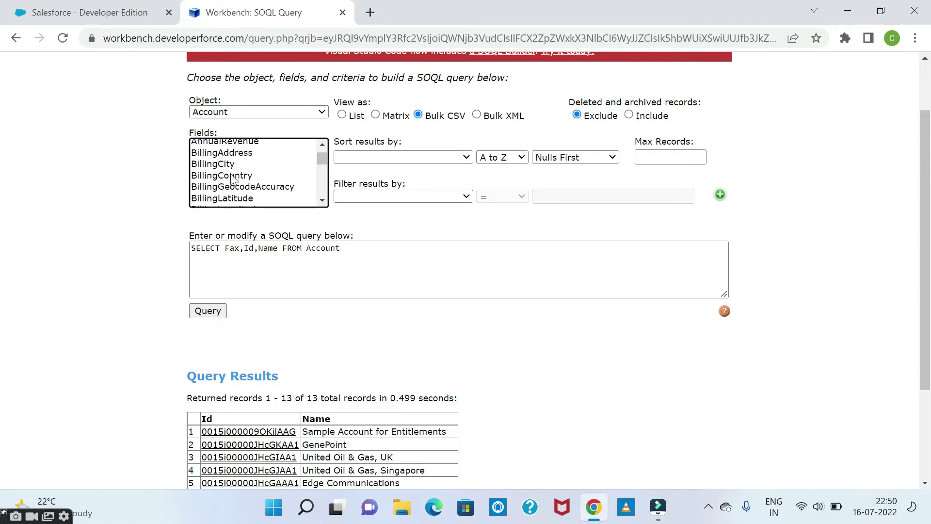
scroll(235, 184, "up", 2)
left_click(240, 191, "ctrl")
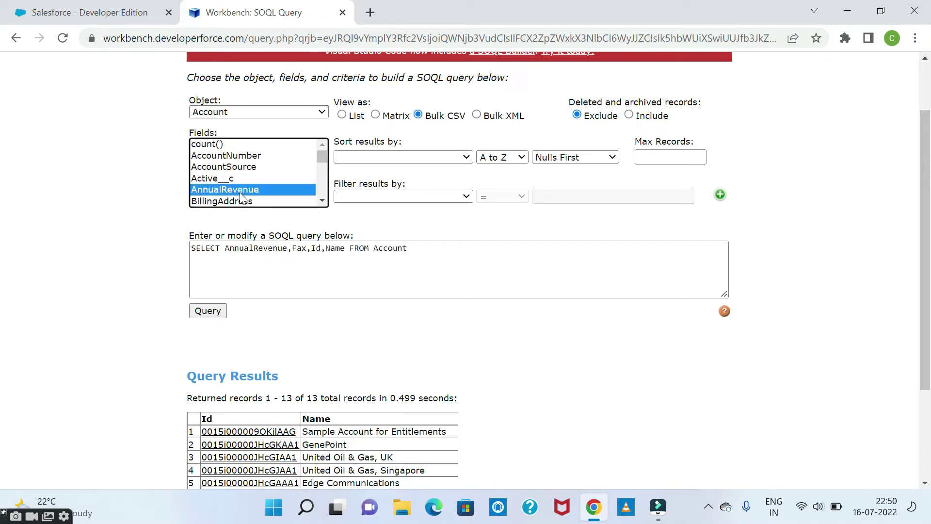
left_click(248, 158, "ctrl")
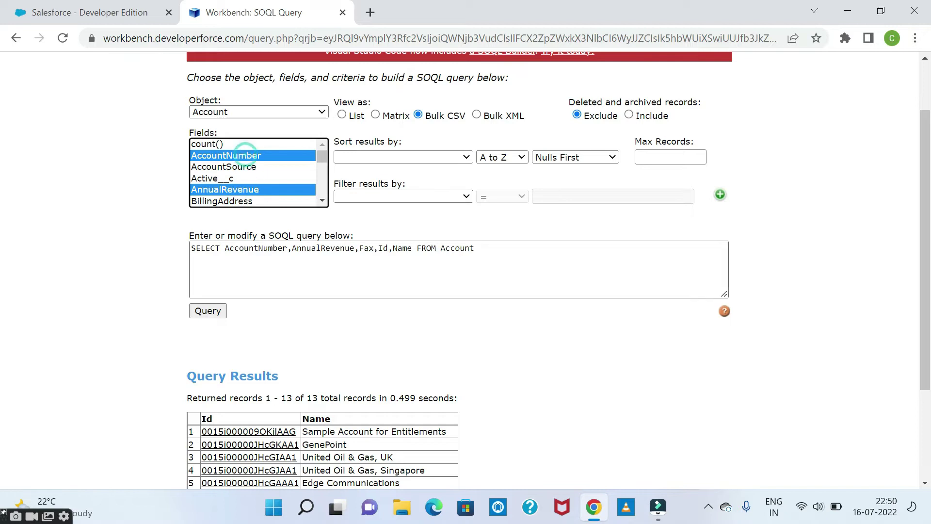
scroll(543, 167, "down", 1)
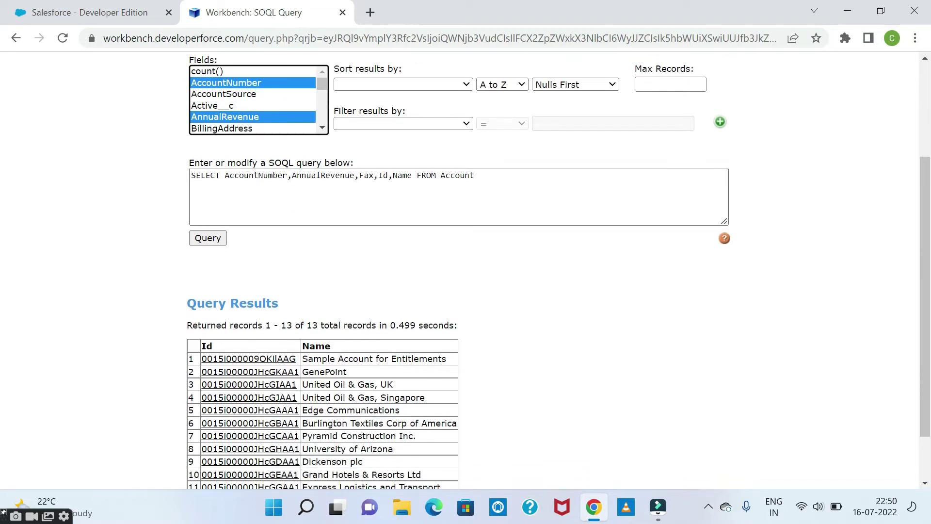
- Examine the query's available sort fields, sort directions and null-ordering options
scroll(534, 251, "up", 3)
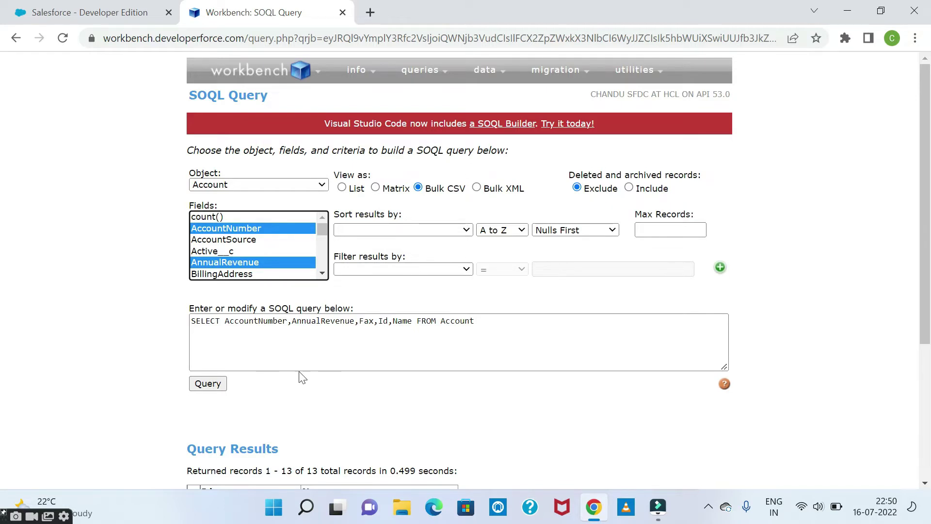
scroll(377, 223, "down", 1)
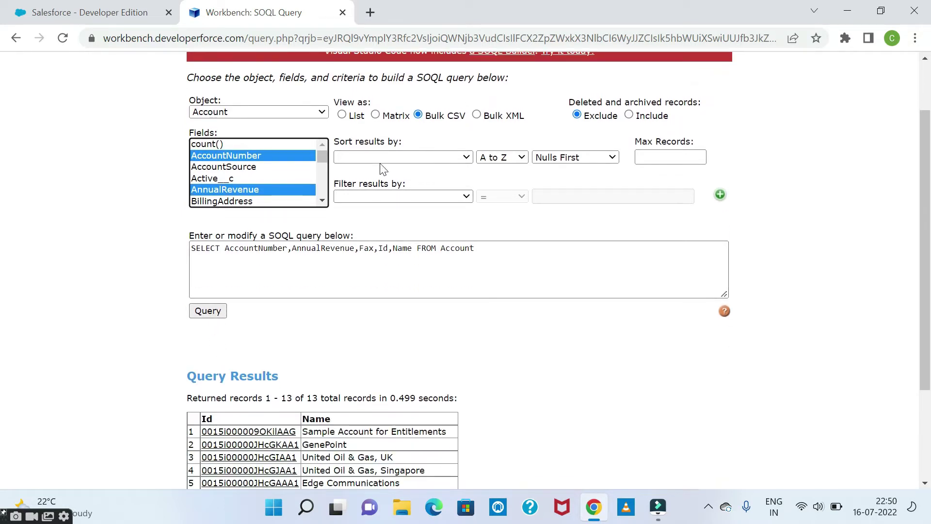
left_click(422, 161)
left_click(423, 161)
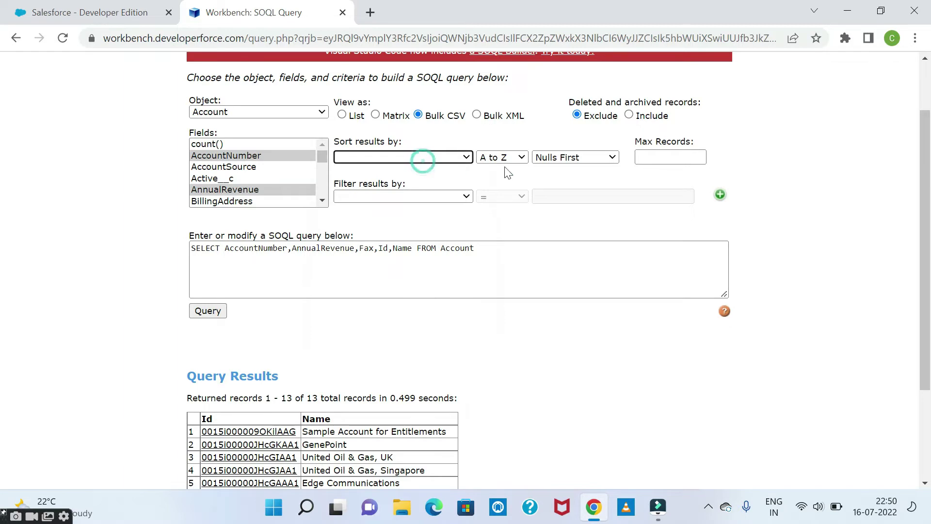
left_click(509, 158)
left_click(491, 175)
left_click(411, 159)
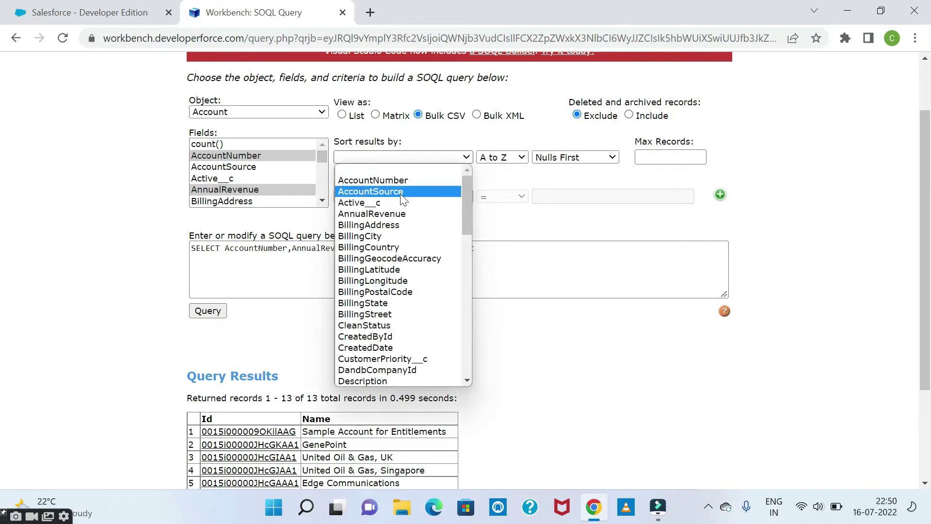
left_click(505, 164)
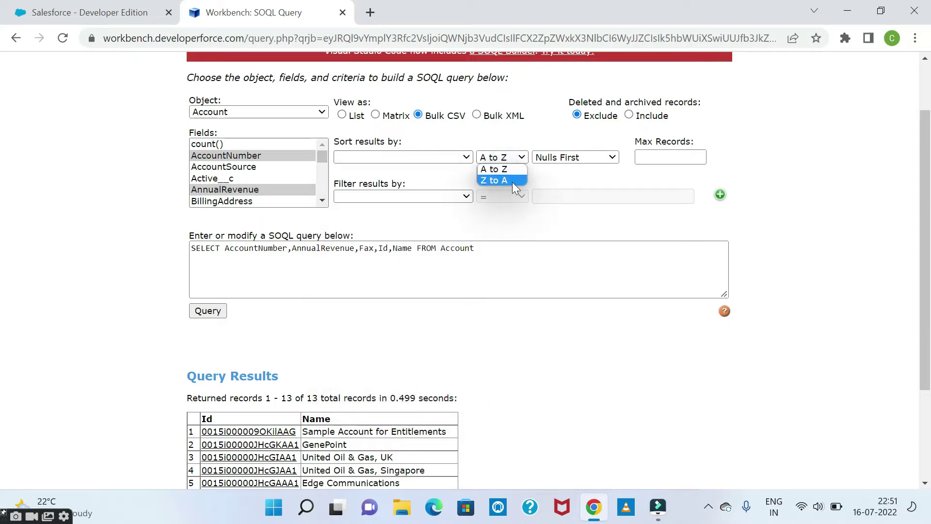
left_click(555, 175)
left_click(565, 159)
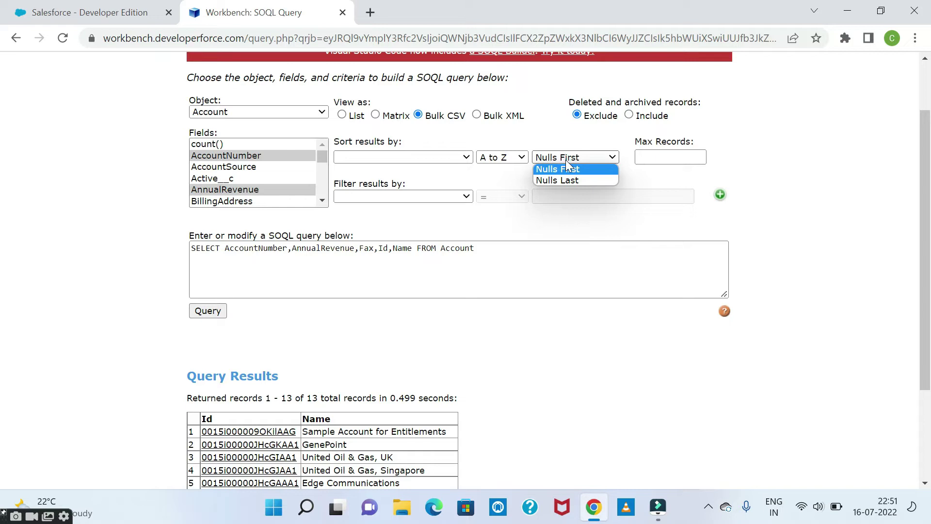
left_click(566, 160)
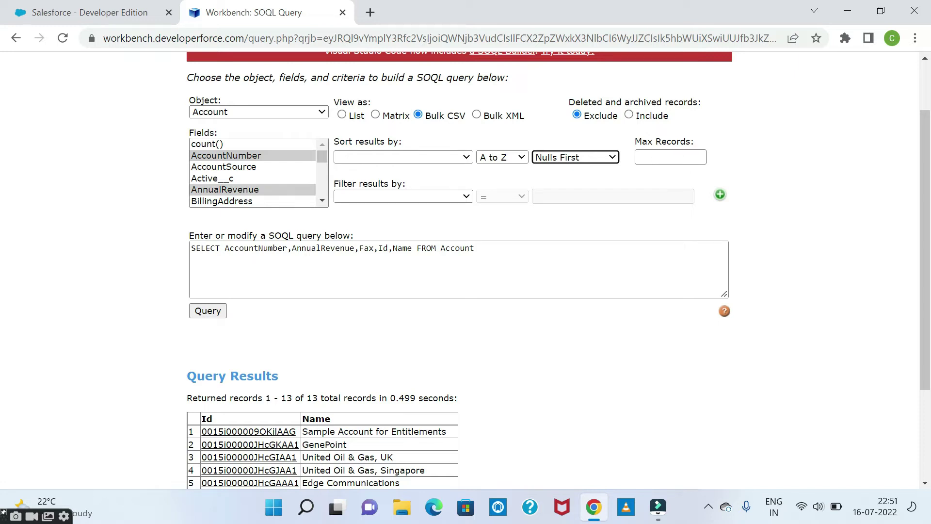
left_click(585, 226)
- Run the Account query as a Bulk CSV job and download the completed batch's result file
scroll(584, 223, "down", 1)
scroll(461, 258, "up", 3)
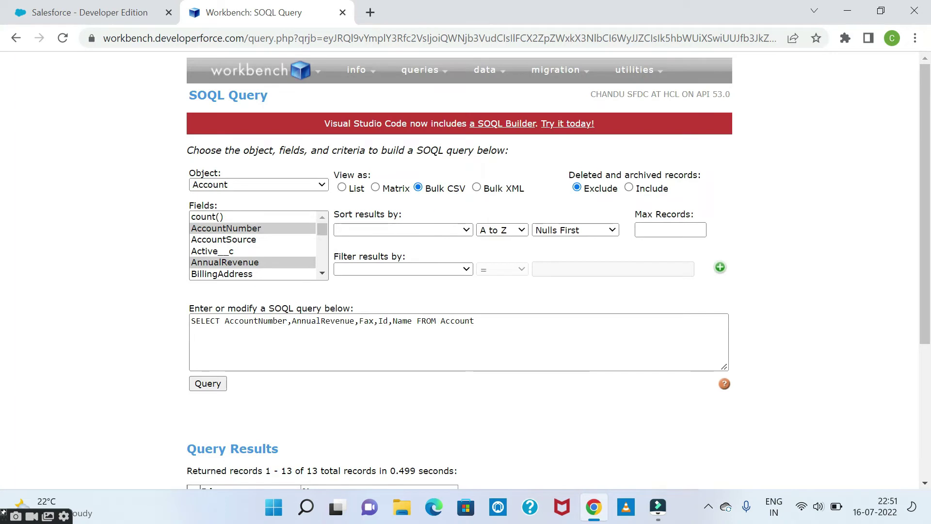
scroll(224, 357, "down", 1)
left_click(208, 311)
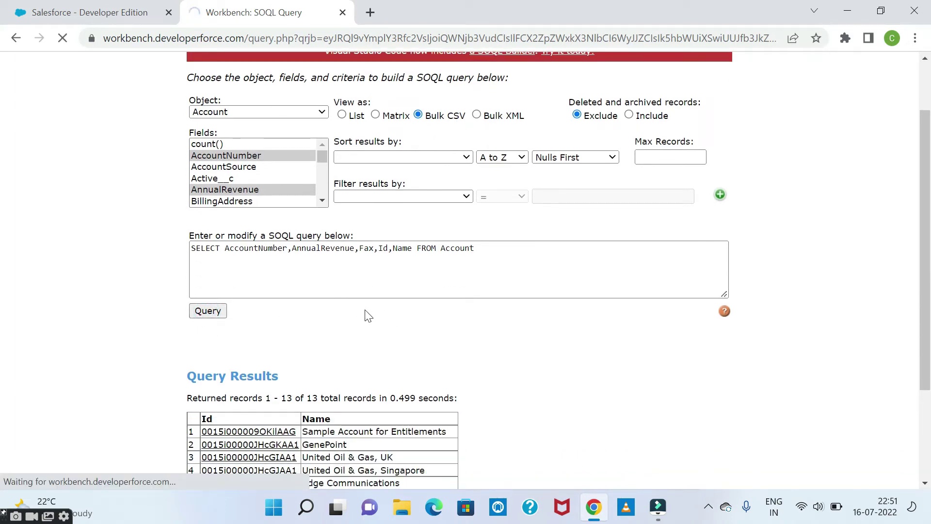
scroll(371, 325, "down", 2)
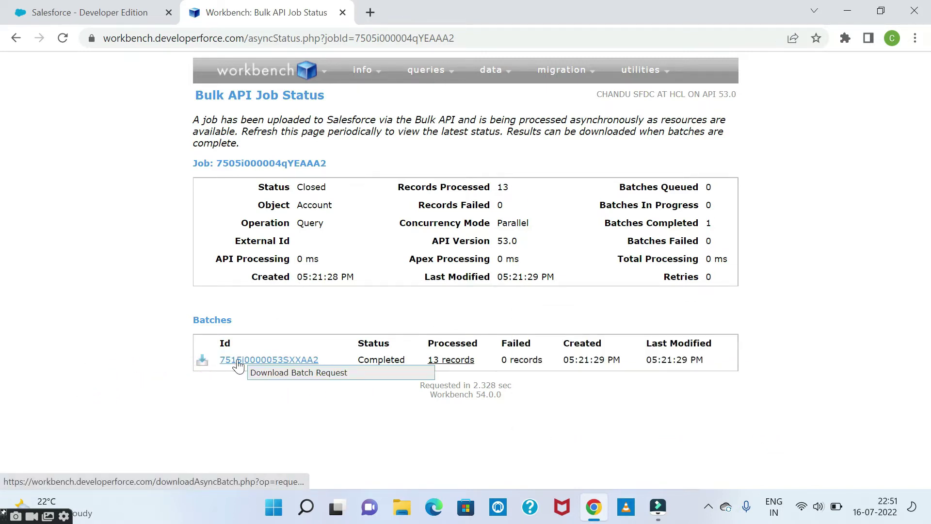
left_click(203, 363)
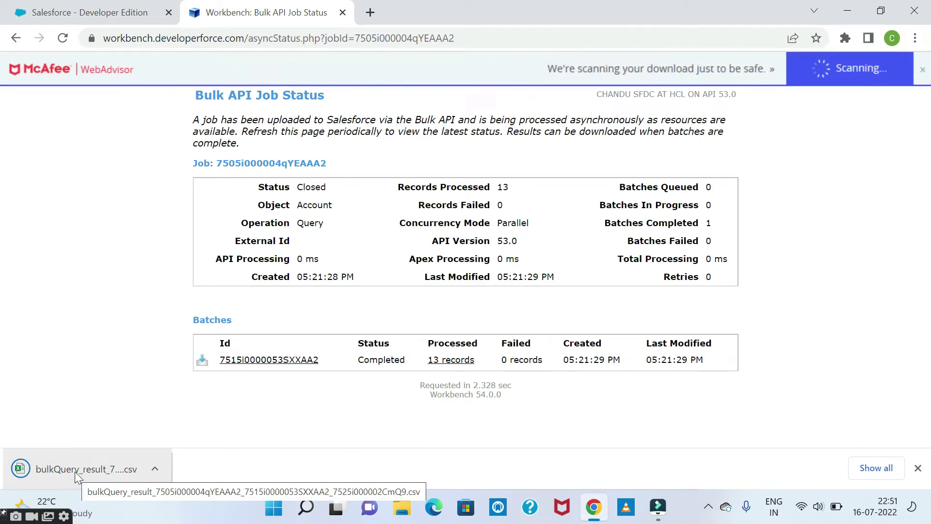
- Open the downloaded bulk query CSV in Excel and review its AccountNumber, AnnualRevenue, Fax, Id and Name columns
left_click(75, 471)
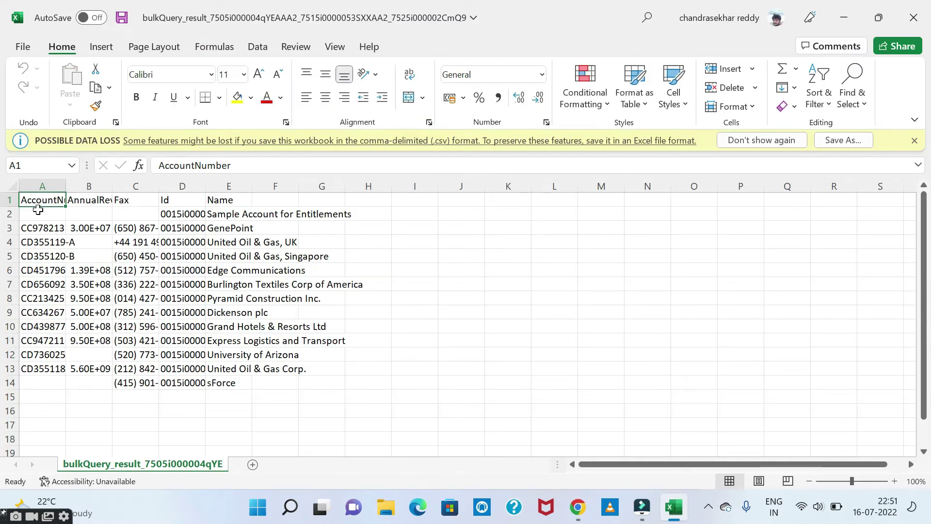
left_click(93, 200)
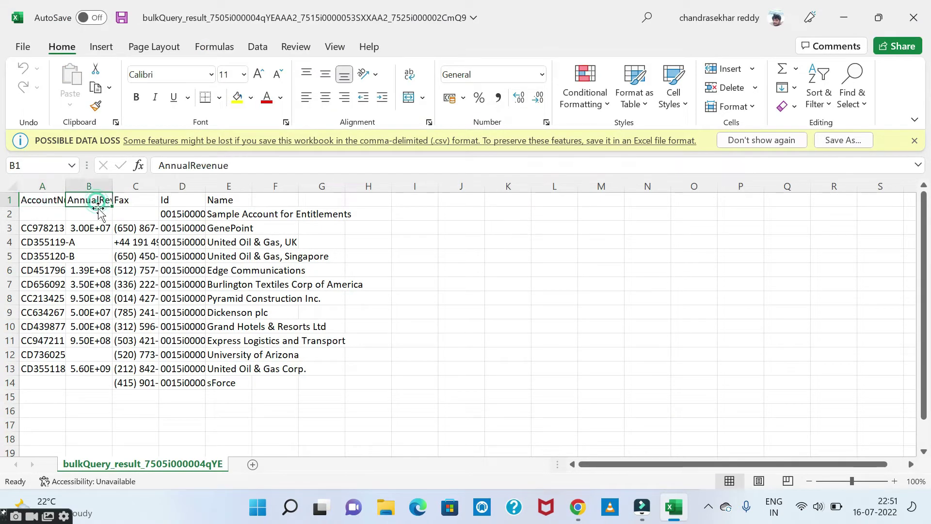
left_click(134, 198)
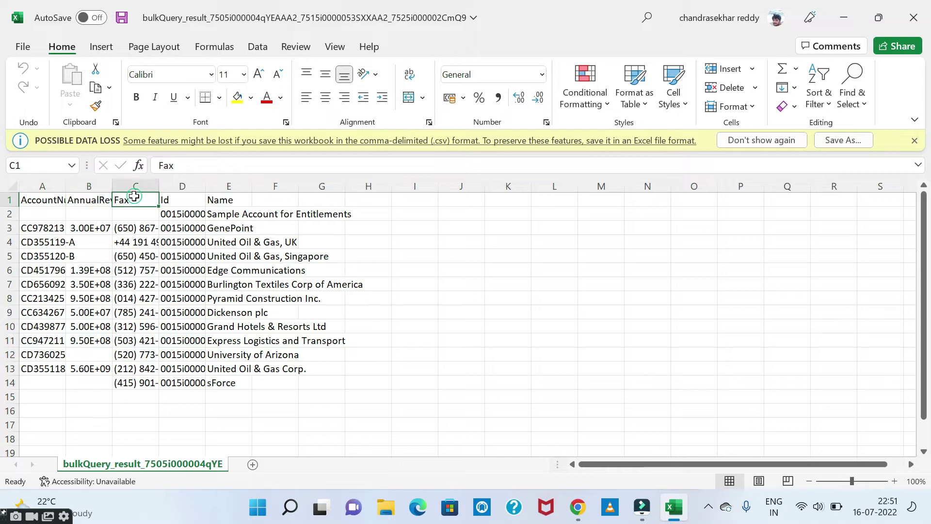
left_click(176, 200)
left_click(221, 200)
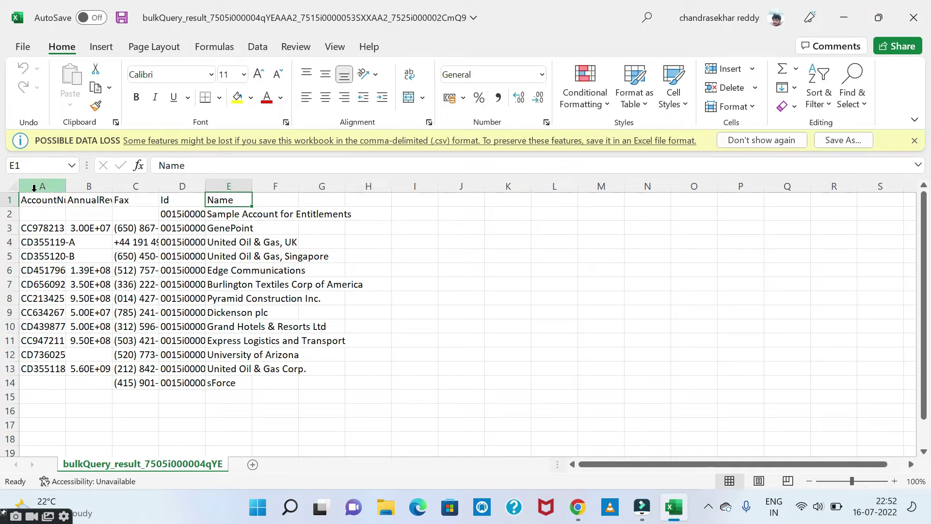
left_click_drag(31, 200, 383, 399)
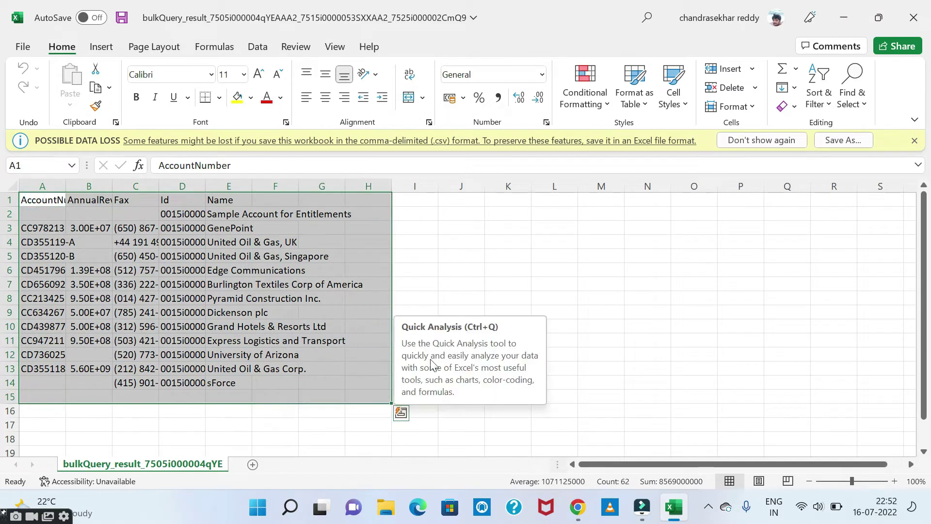
double_click(205, 187)
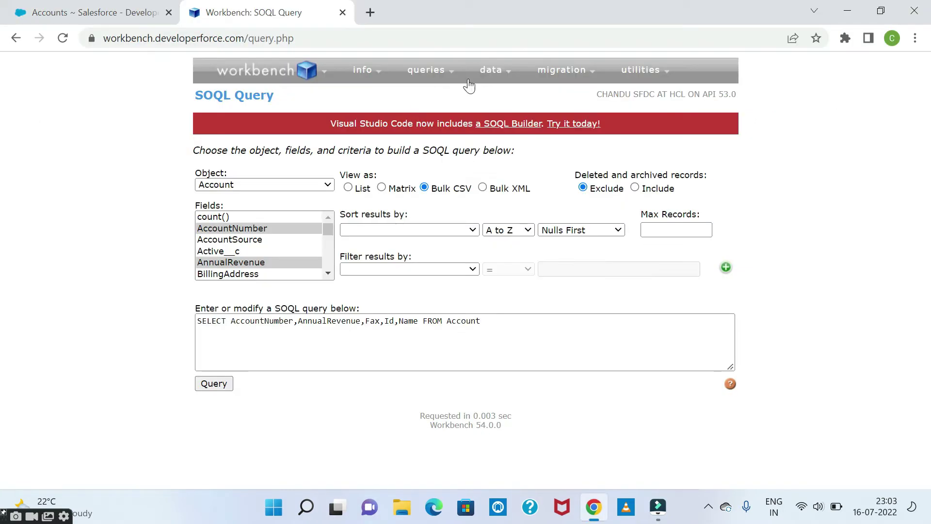
- Switch to the Salesforce Accounts page and review the account records in the New This Week list
mouse_move(493, 77)
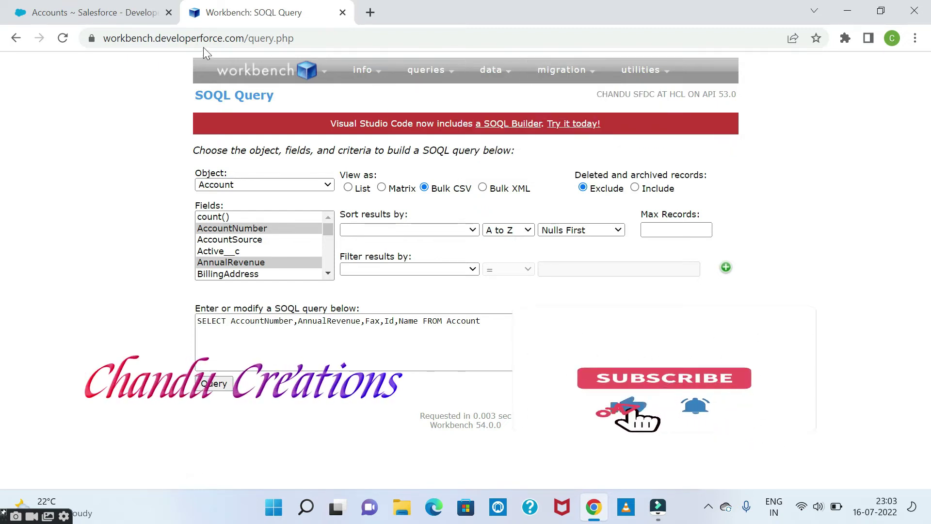
left_click(74, 10)
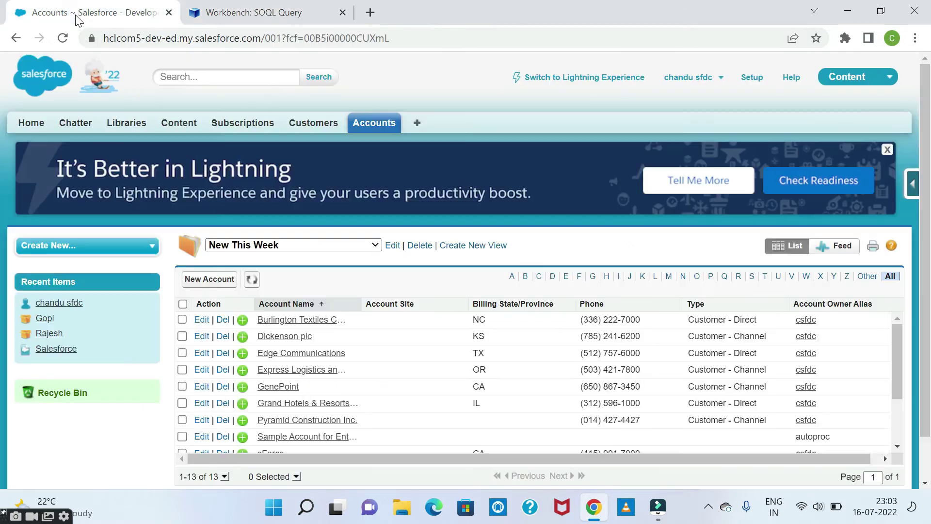
scroll(390, 366, "down", 5)
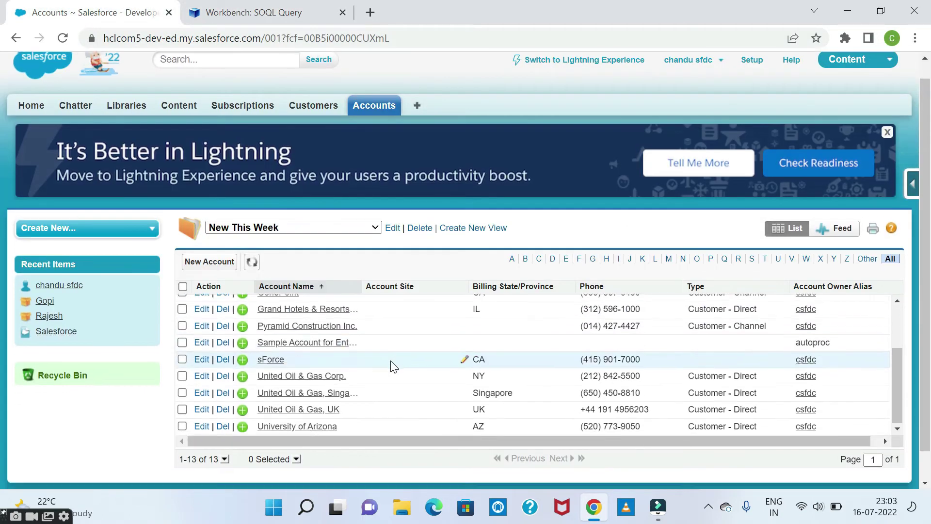
scroll(364, 358, "up", 5)
scroll(307, 302, "up", 1)
scroll(401, 332, "down", 3)
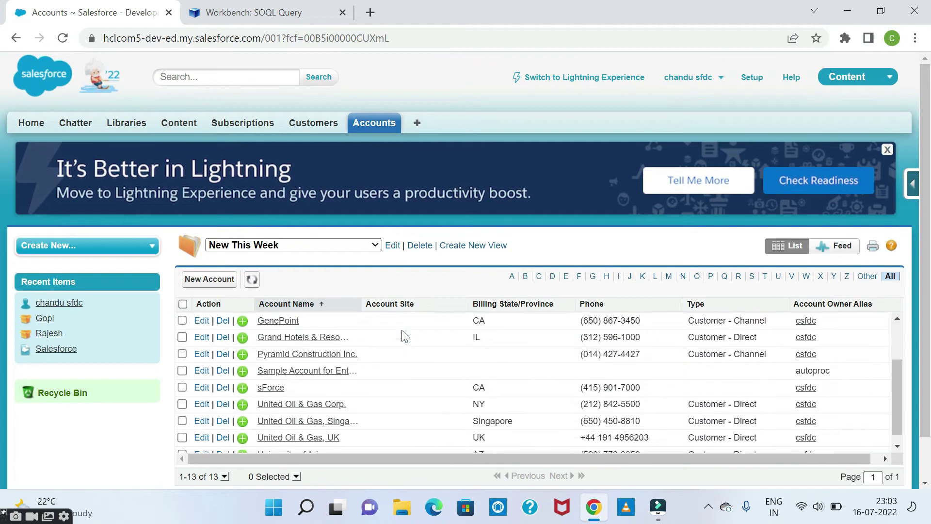
scroll(383, 365, "down", 1)
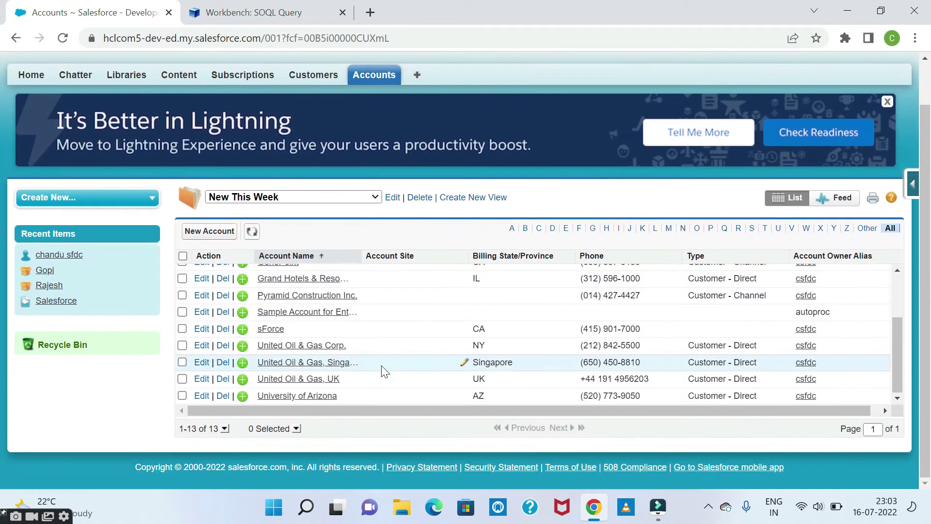
scroll(360, 393, "up", 1)
scroll(359, 387, "up", 2)
scroll(356, 389, "up", 1)
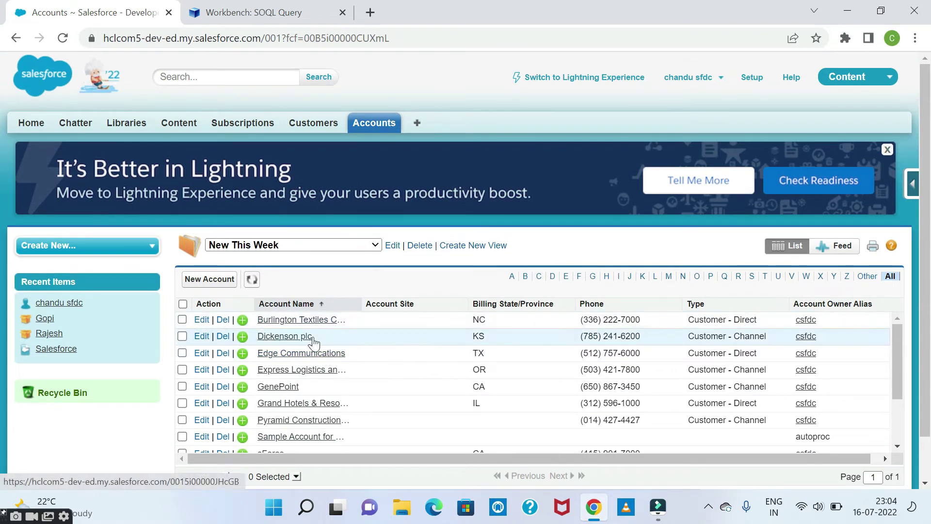
scroll(320, 359, "down", 2)
scroll(320, 363, "up", 3)
scroll(334, 388, "down", 4)
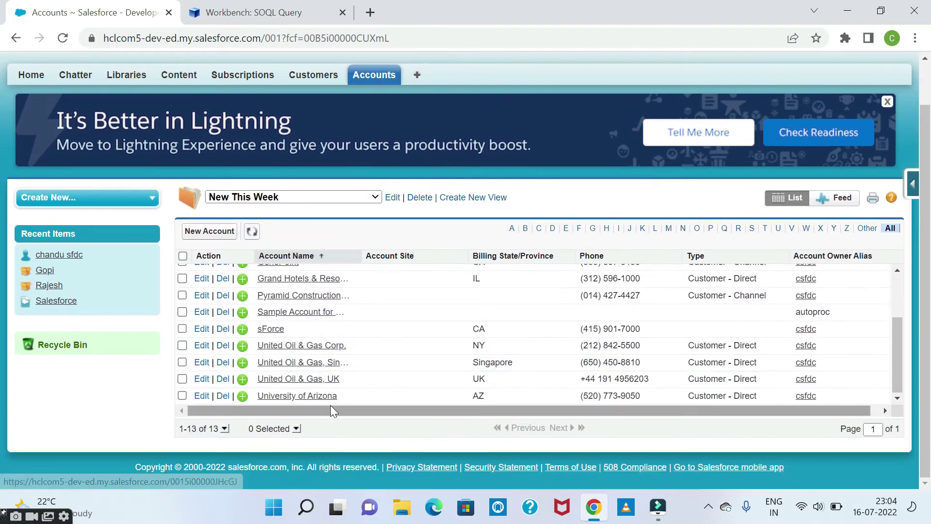
scroll(330, 388, "up", 3)
scroll(244, 154, "up", 1)
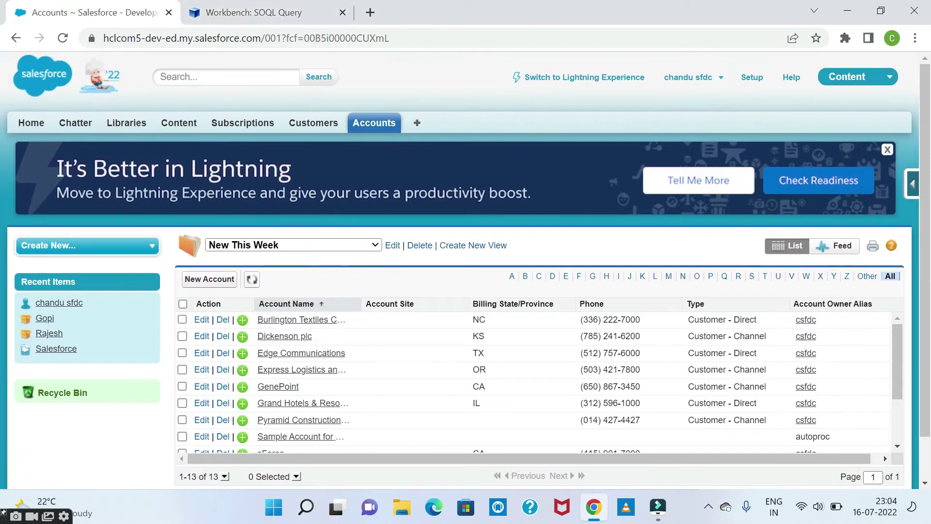
- Return to Workbench and open the data Insert page with Account as the object type
left_click(254, 11)
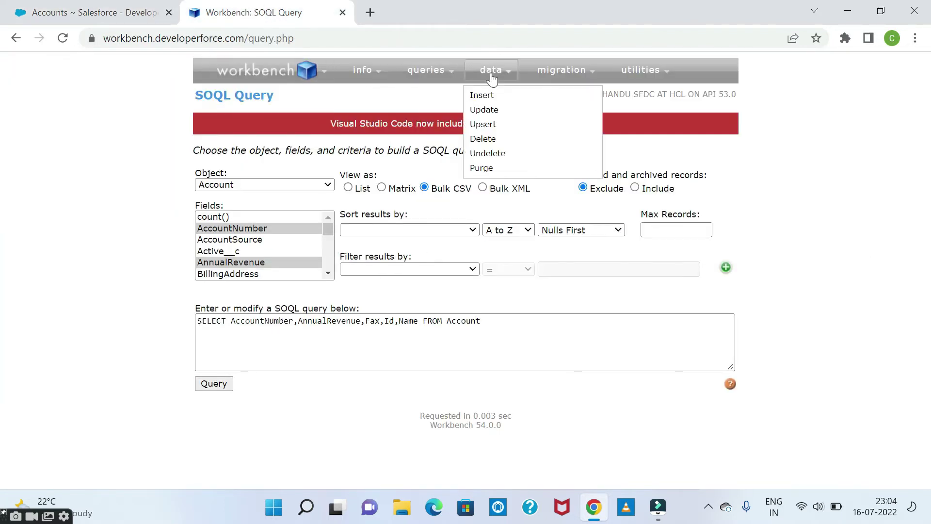
left_click(490, 97)
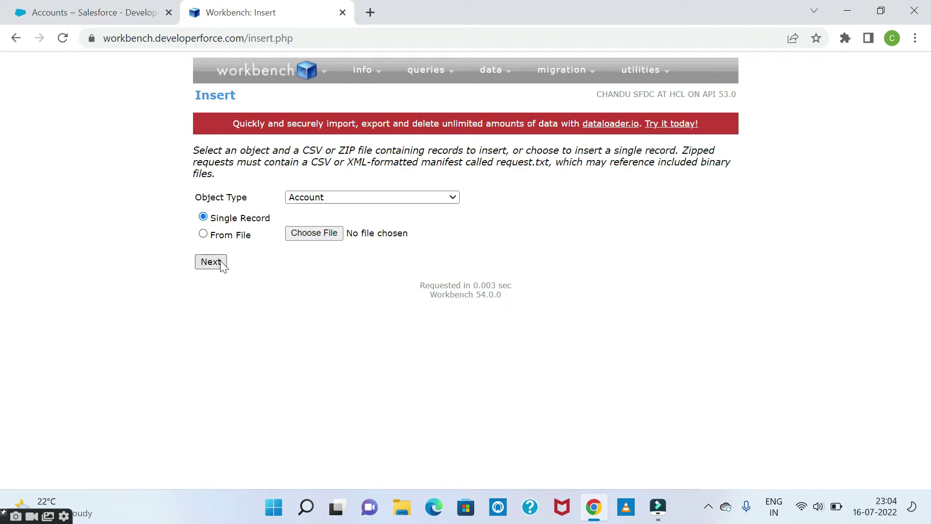
left_click(328, 198)
left_click(328, 198)
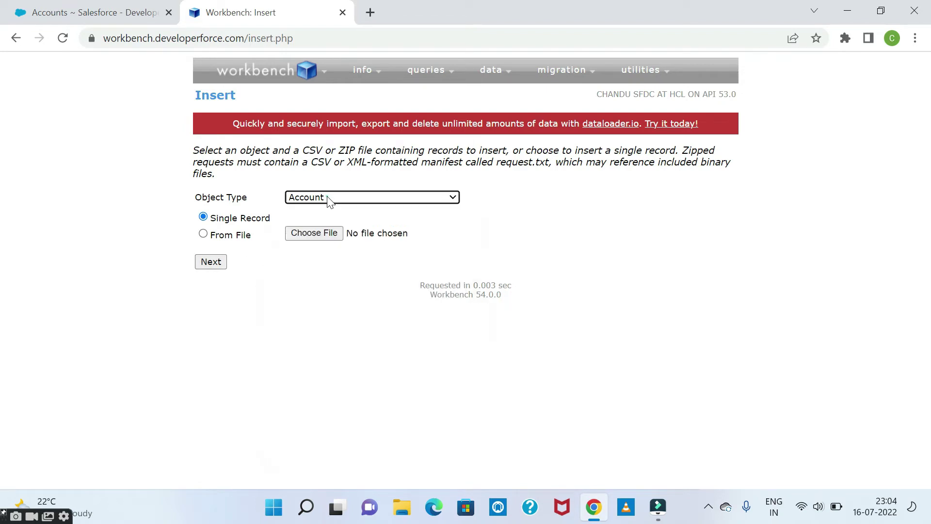
- Proceed to the single-record Account insert form and fill in the required Name field with the account holder's name
left_click(210, 260)
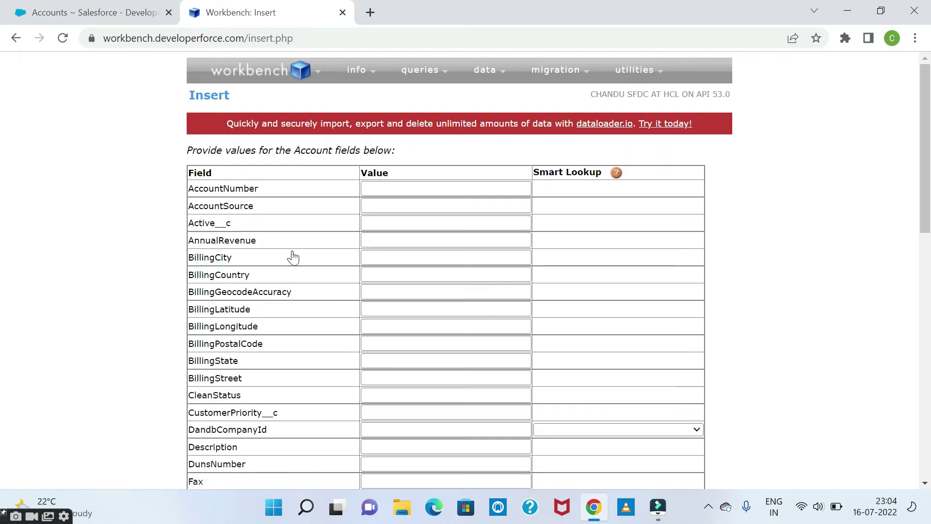
scroll(224, 260, "down", 5)
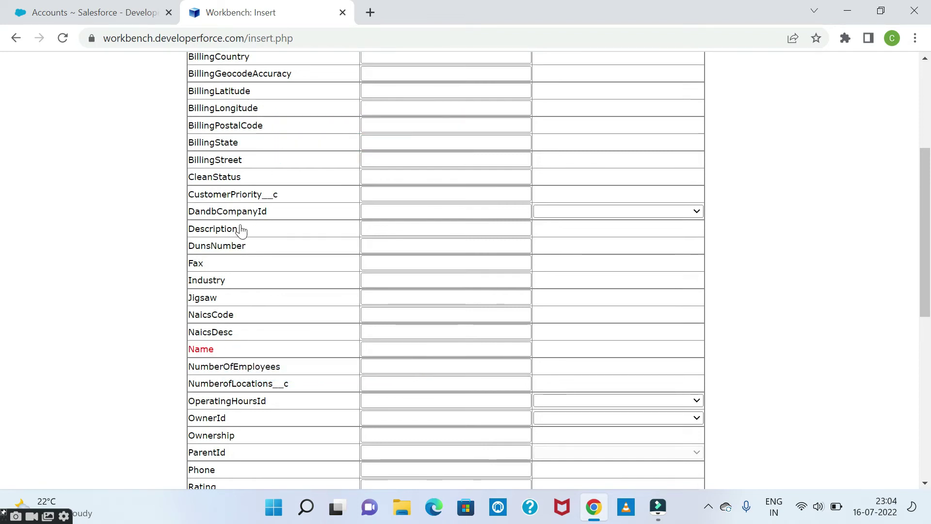
left_click(395, 349)
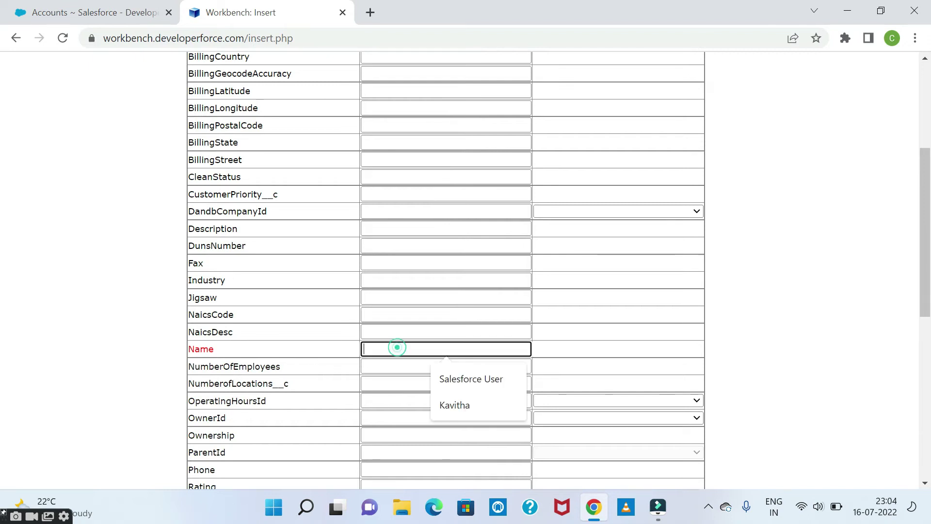
type("C")
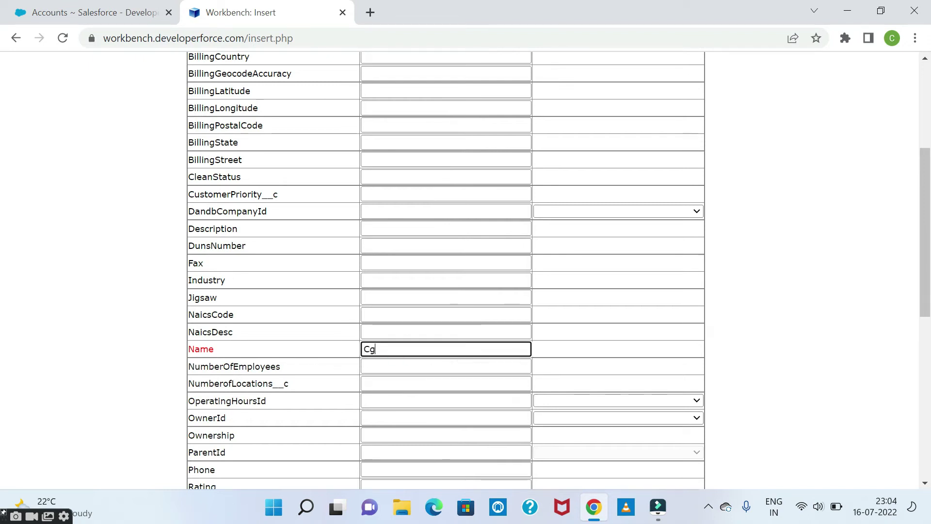
type("handrasekhar")
left_click(824, 278)
- Review the remaining Account fields and confirm the insert of the new record
scroll(691, 212, "down", 8)
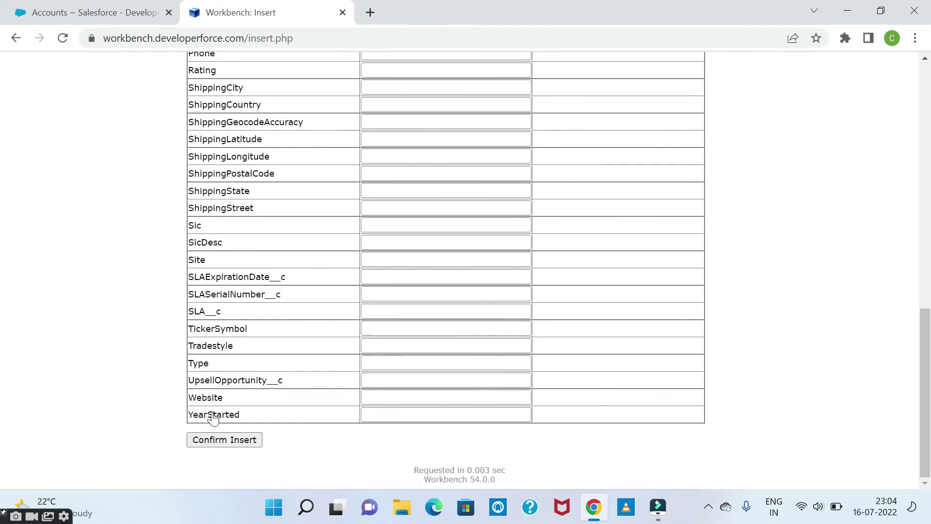
scroll(252, 330, "up", 7)
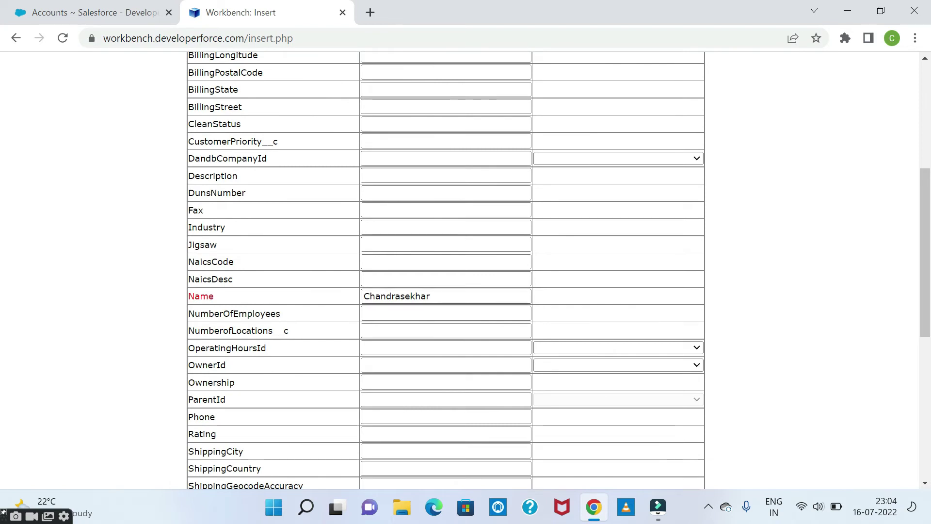
scroll(283, 355, "down", 7)
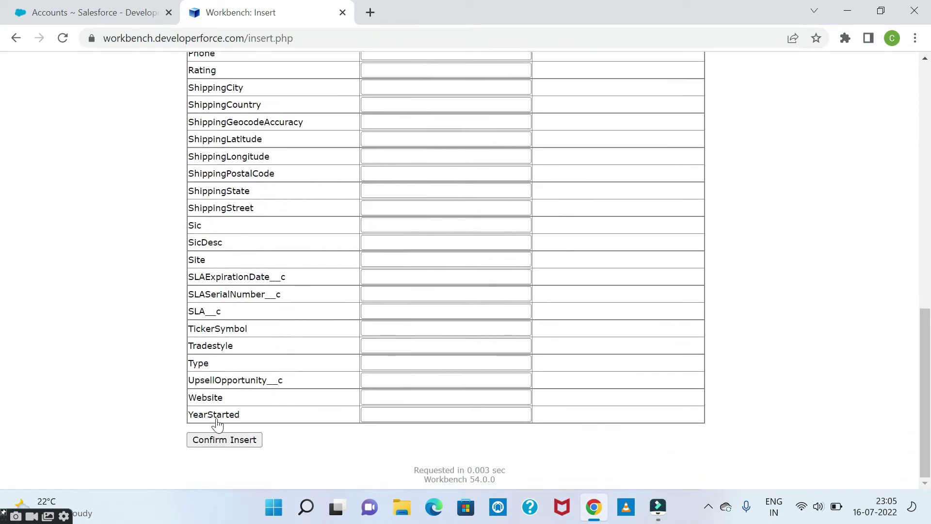
left_click(216, 442)
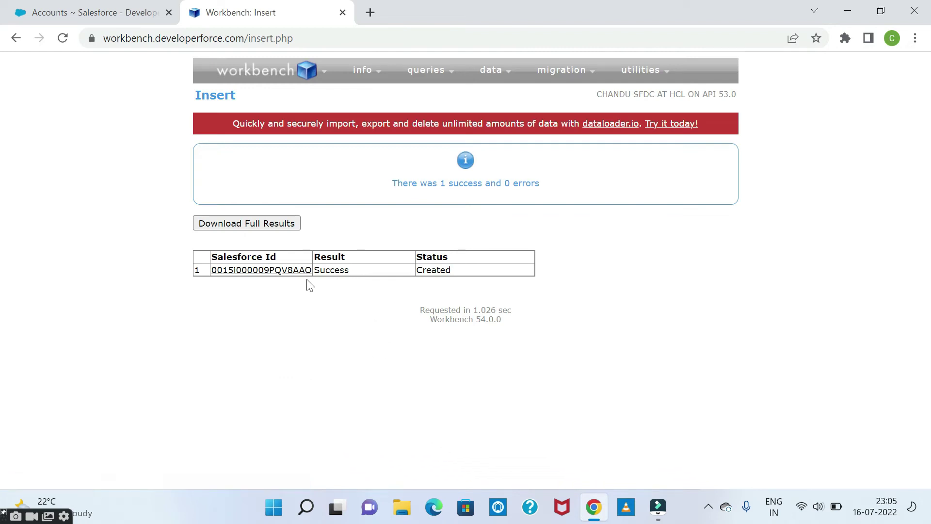
- Copy the Salesforce Id of the newly created account from the insert results
mouse_move(312, 273)
left_click_drag(310, 270, 217, 283)
triple_click(209, 269)
key("ctrl+c")
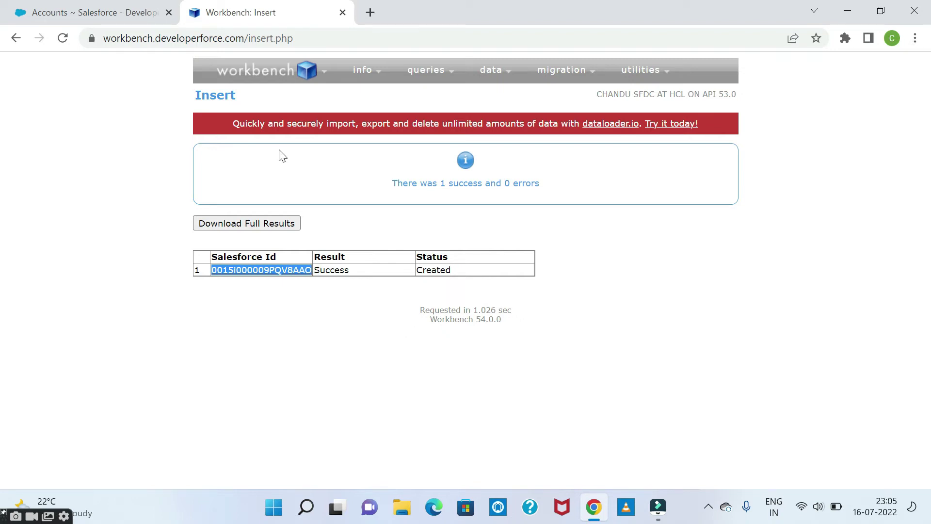
- Switch to Salesforce and open the new account by replacing the 001/o part of the Accounts home URL with the copied Id
left_click(129, 11)
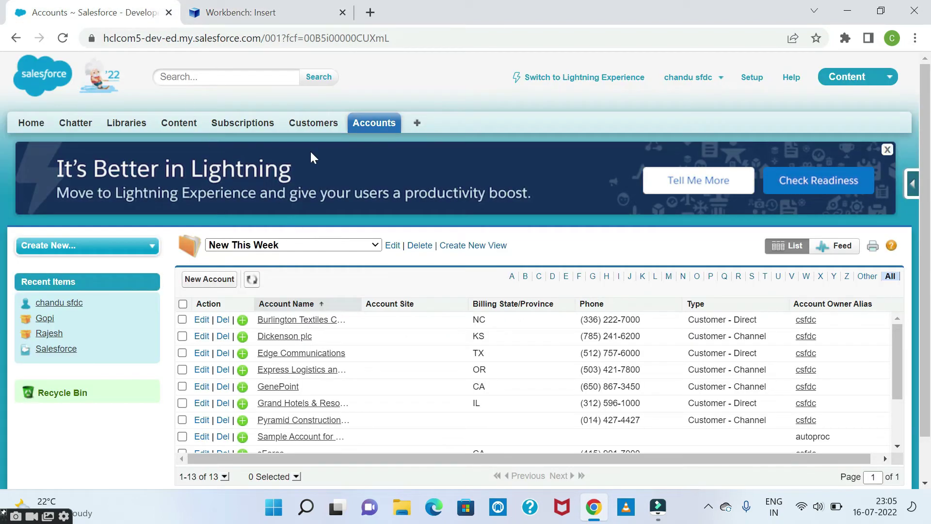
left_click(368, 124)
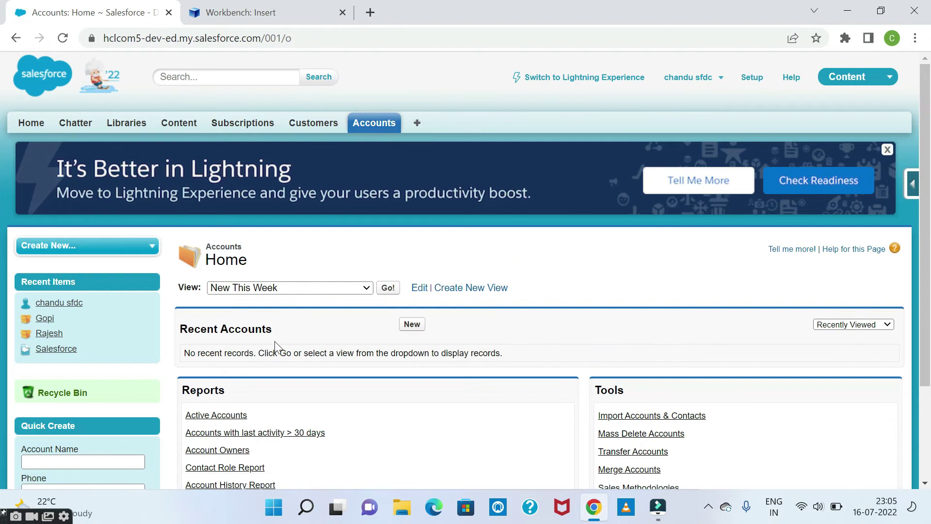
left_click(63, 38)
left_click_drag(265, 38, 315, 37)
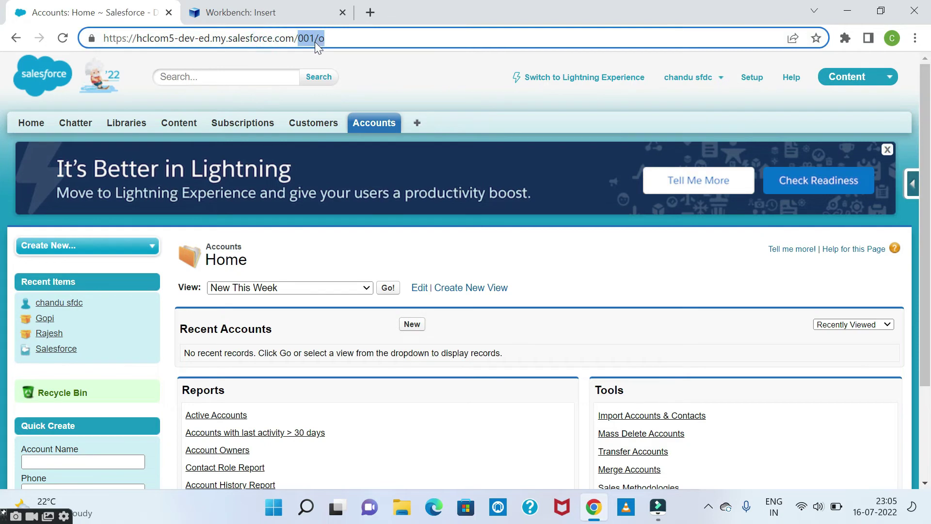
key("ctrl+v")
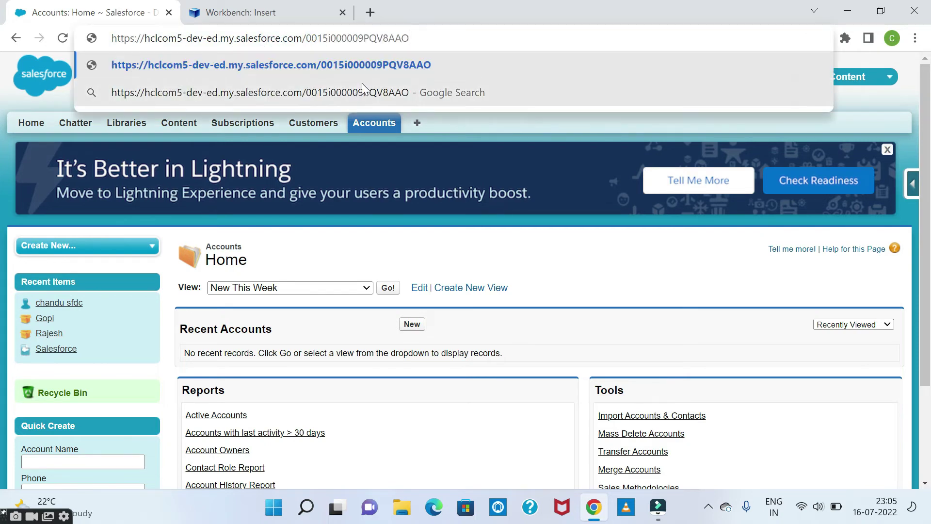
key("Return")
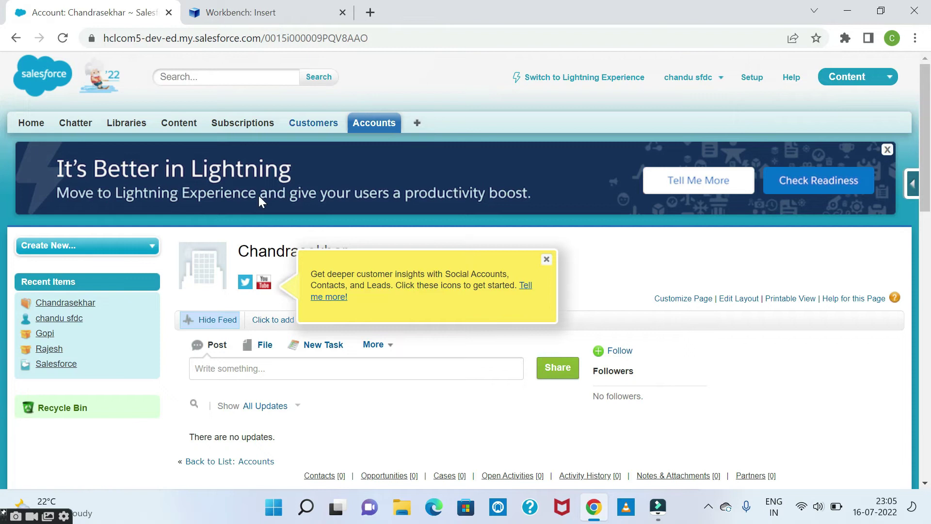
- Review the new account's detail page, including its Account Detail fields and related lists
scroll(258, 196, "down", 3)
left_click(546, 111)
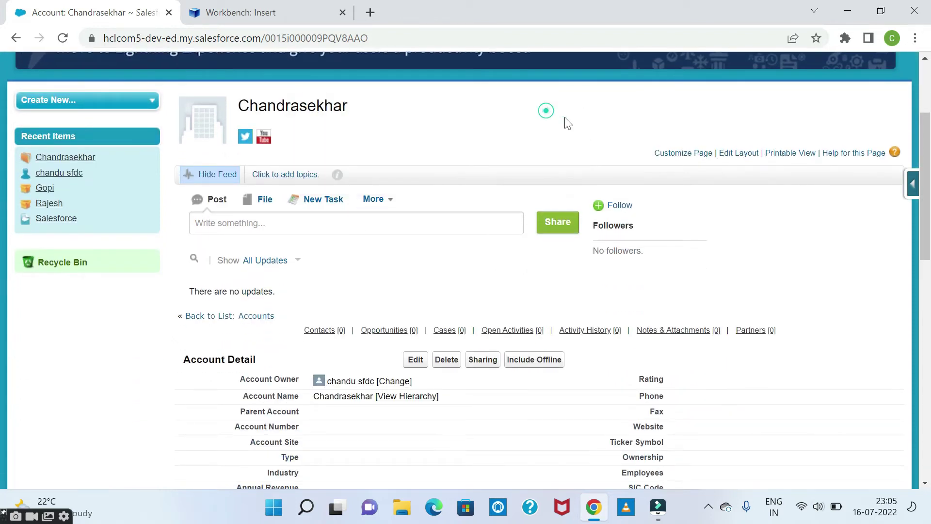
scroll(202, 177, "up", 3)
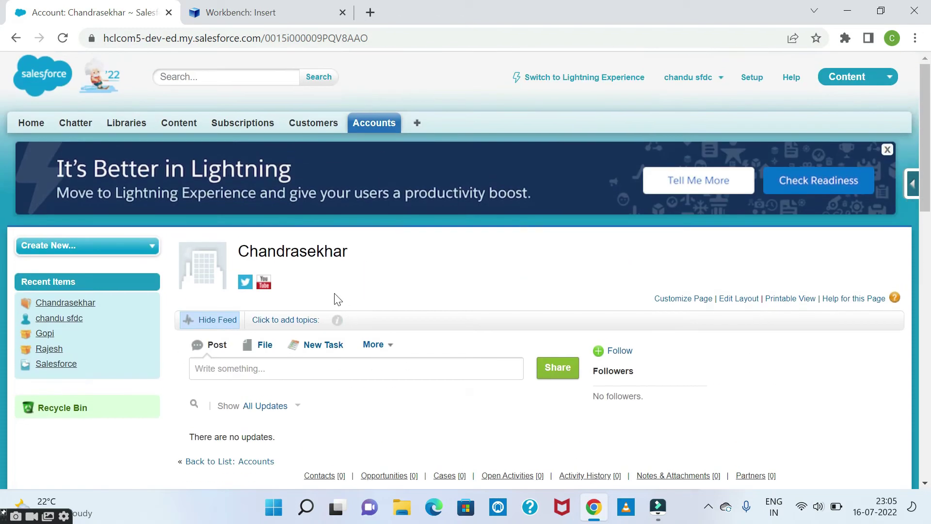
scroll(338, 299, "down", 9)
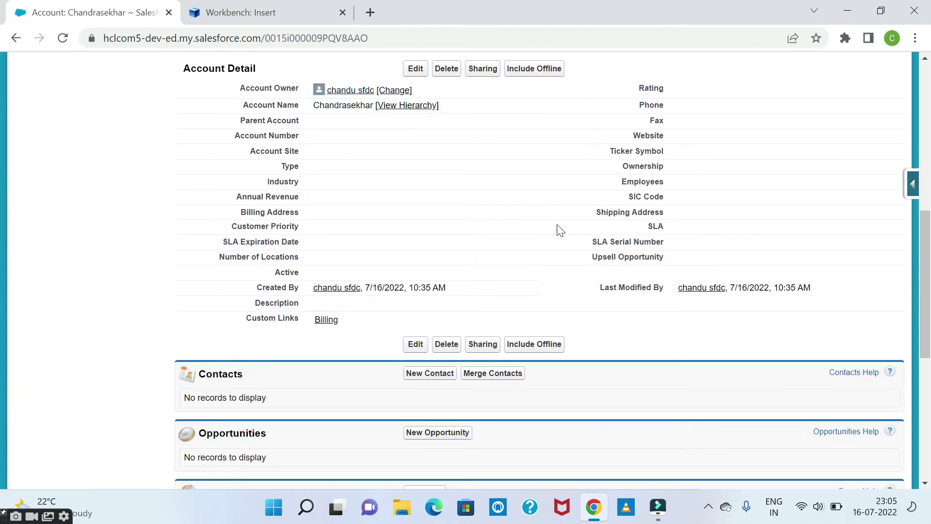
scroll(192, 194, "up", 9)
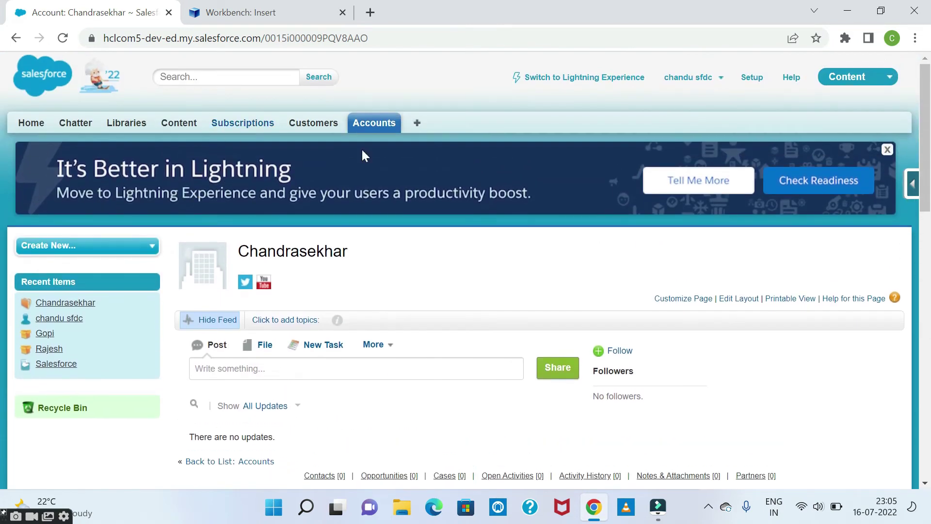
- Return to the Accounts home page and open the new account from Recent Accounts
left_click(374, 122)
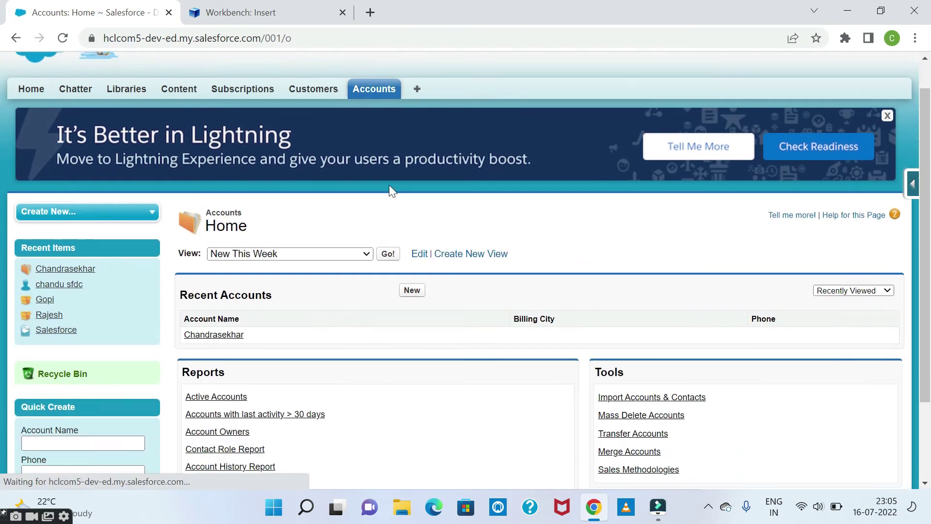
scroll(286, 278, "down", 2)
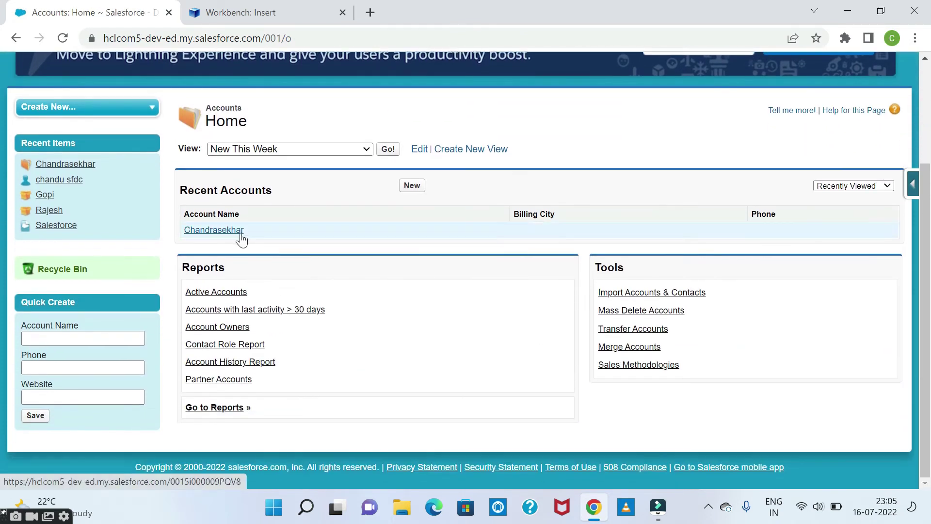
left_click(239, 238)
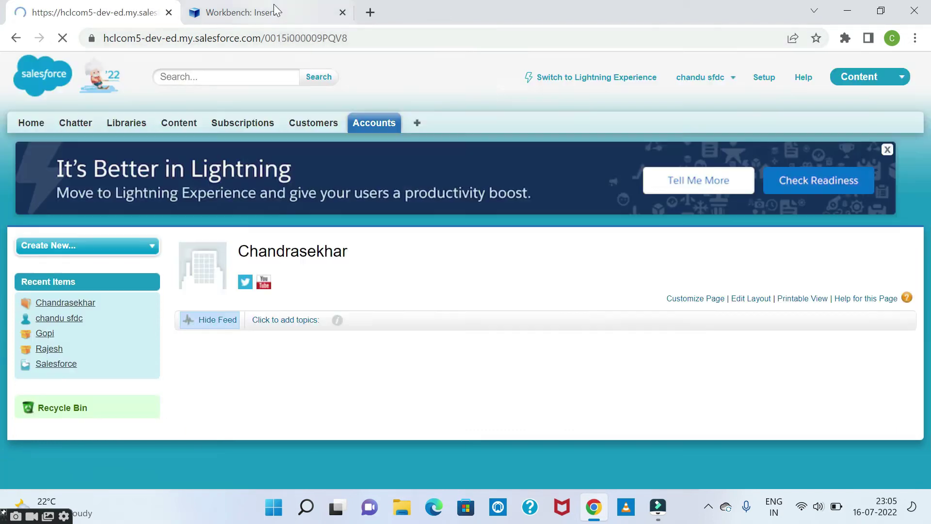
- Go back to Workbench and open the single-record Update form for the Account object
left_click(274, 11)
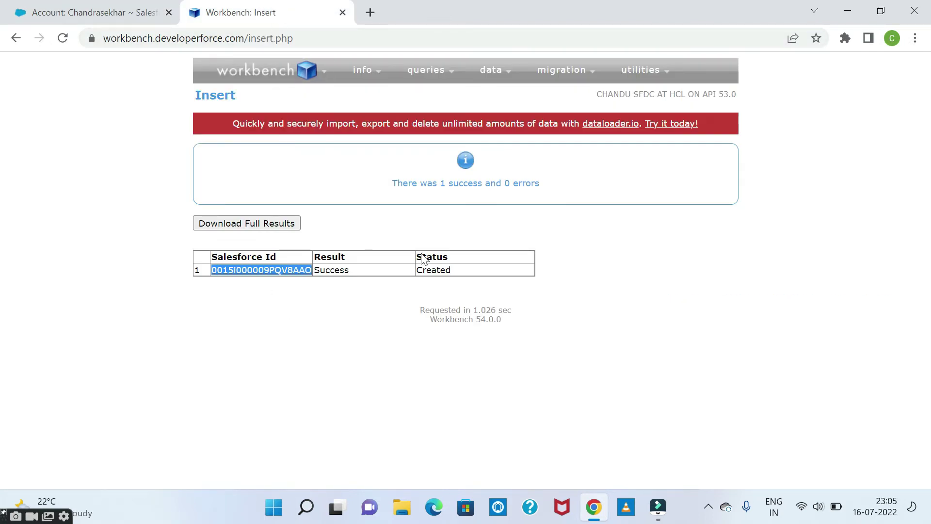
mouse_move(505, 77)
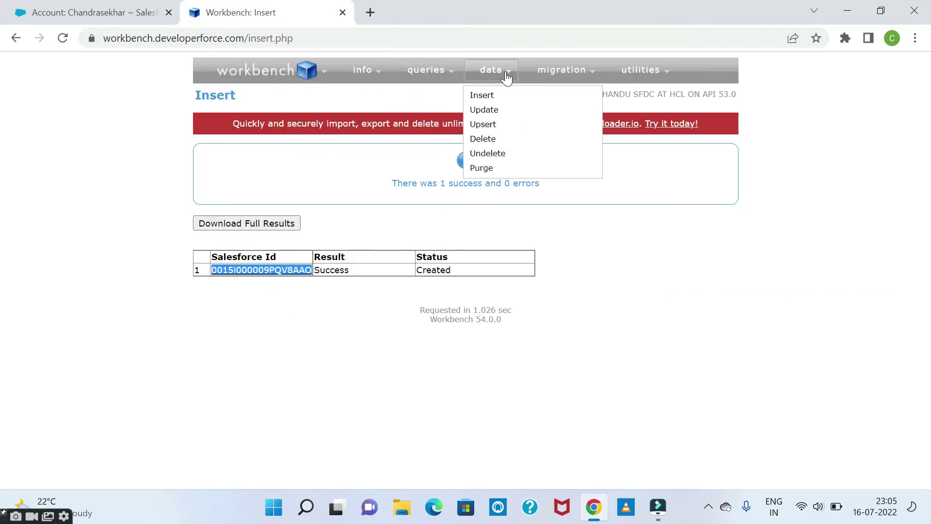
left_click(492, 110)
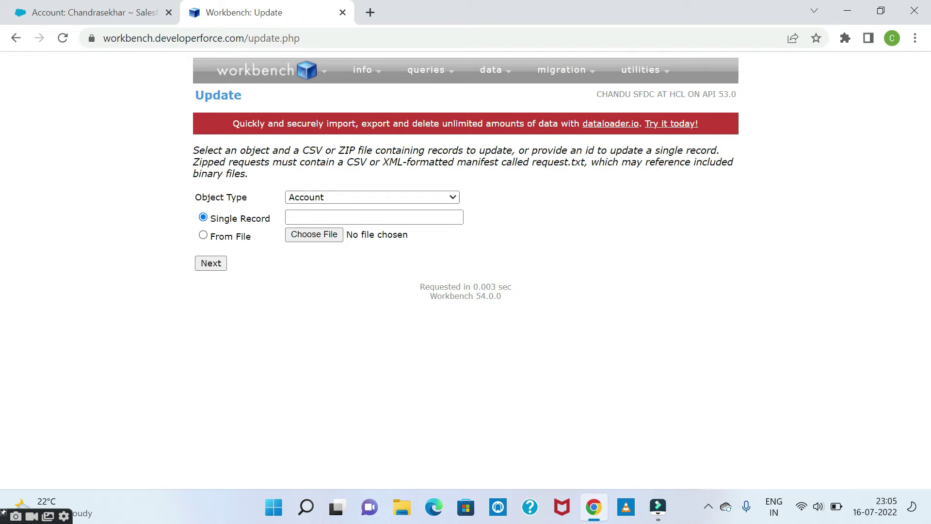
left_click(309, 199)
left_click(217, 268)
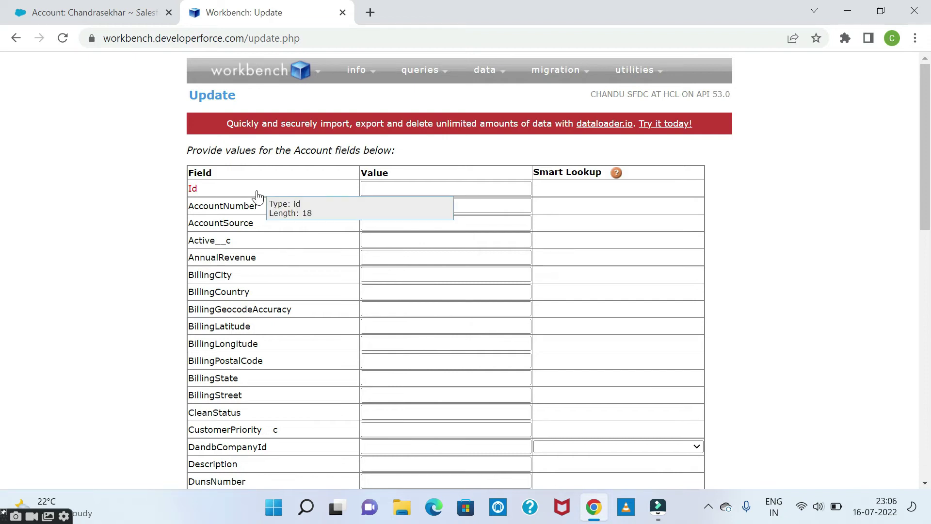
- Get the new account's record Id from its Salesforce URL and enter it in the Id field of the Workbench update form
left_click(445, 188)
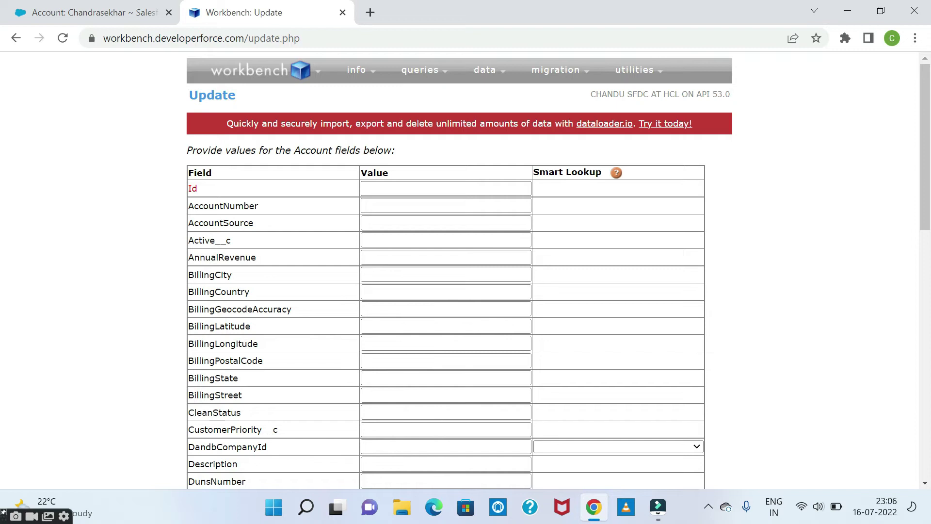
left_click(121, 14)
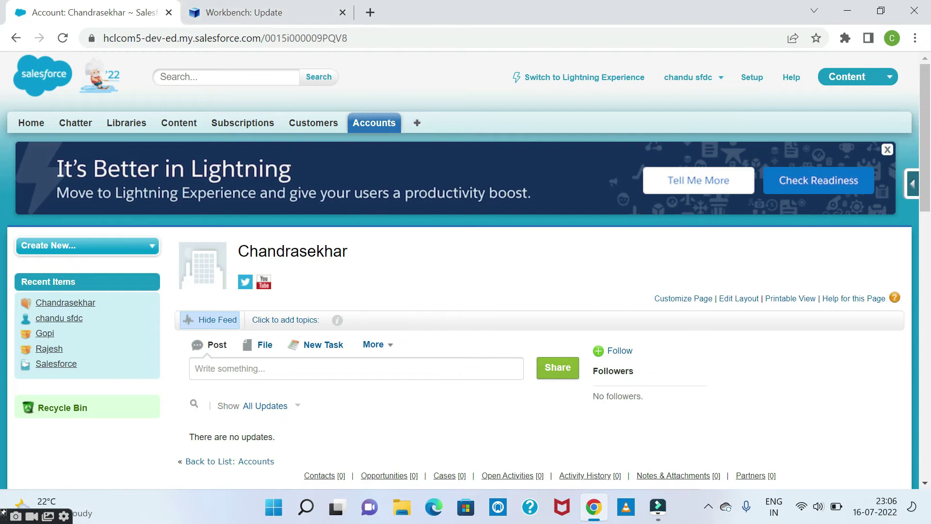
double_click(357, 36)
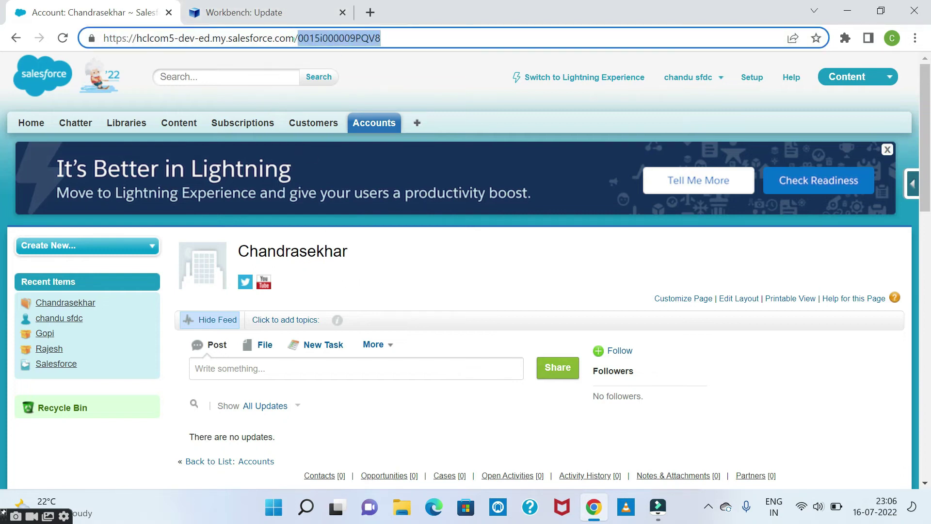
left_click(276, 12)
left_click(152, 10)
left_click(335, 22)
left_click(409, 182)
type("0015i000009PQUeAAO")
- Enter the account's phone number in the Phone field of the update form
scroll(704, 185, "down", 2)
scroll(495, 202, "down", 3)
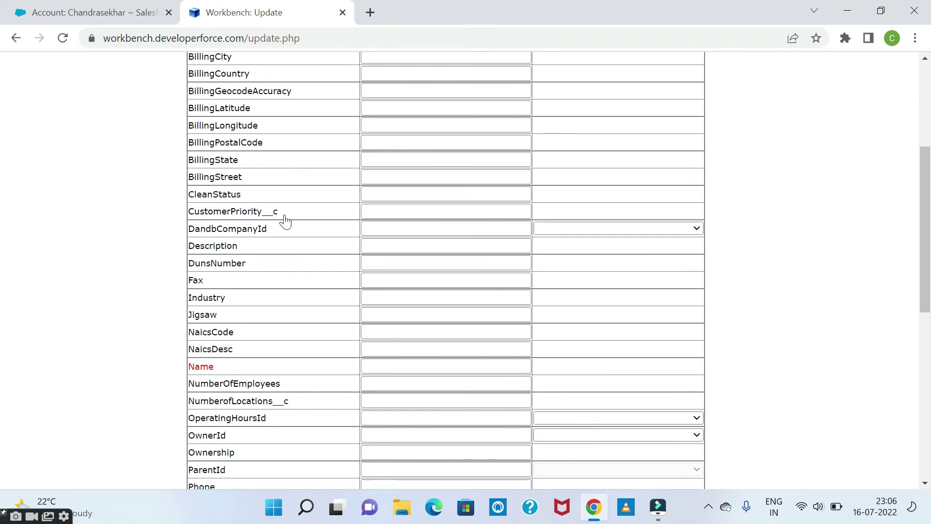
scroll(274, 317, "down", 3)
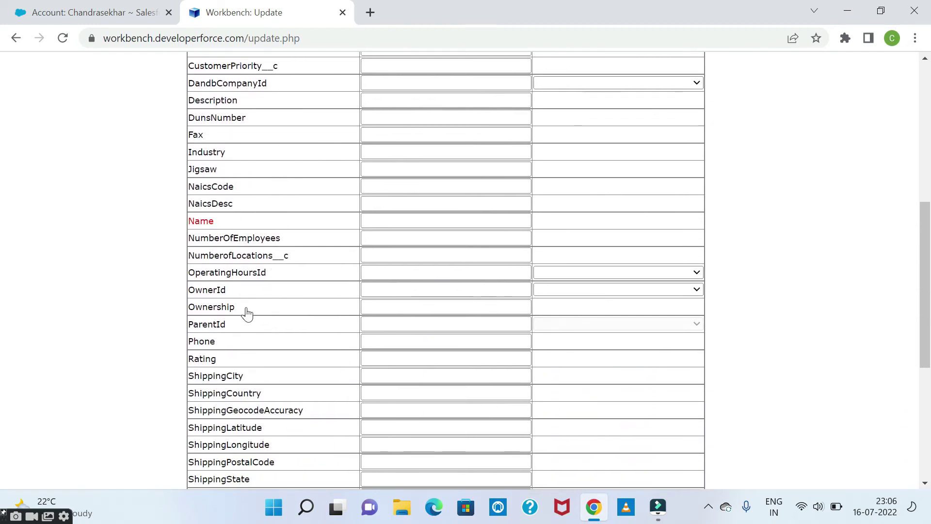
scroll(245, 335, "down", 1)
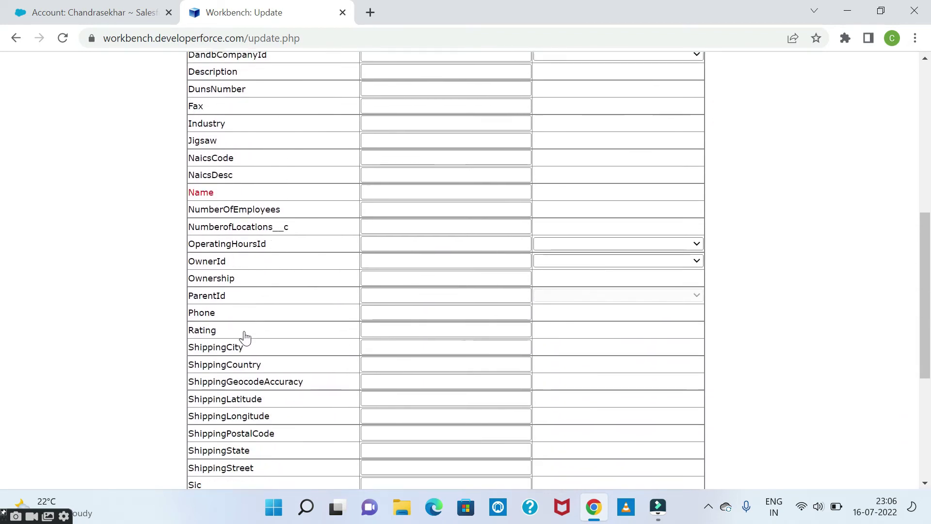
scroll(245, 335, "down", 1)
left_click(396, 268)
type("348595995")
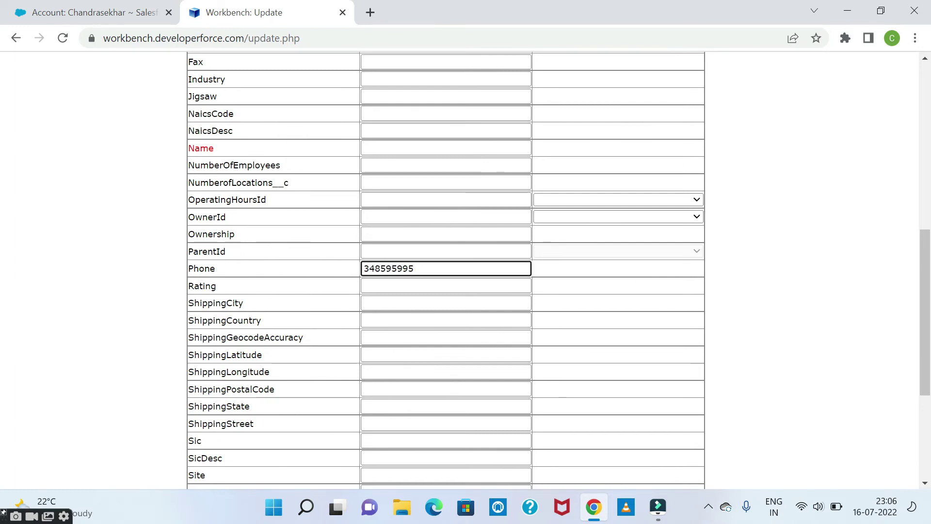
- Enter Bengaluru as the BillingCity in the account update form
scroll(308, 380, "down", 5)
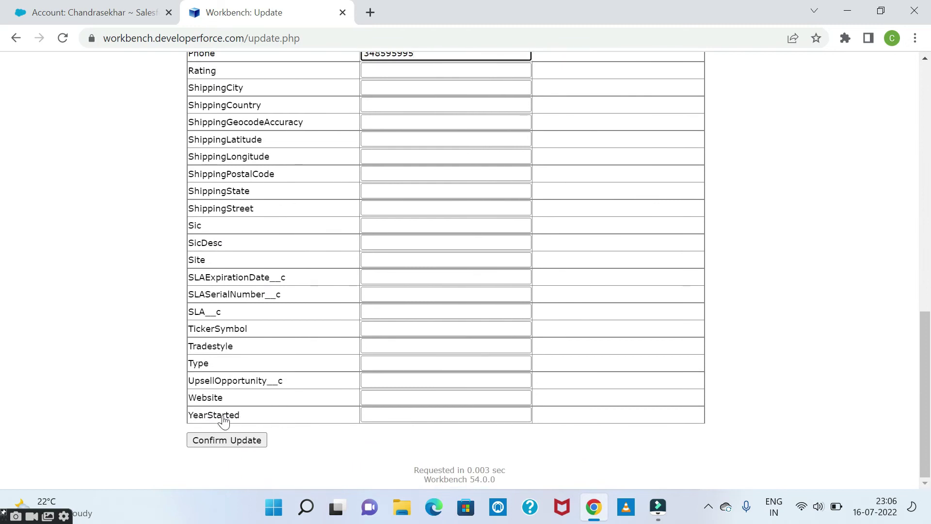
scroll(224, 417, "up", 12)
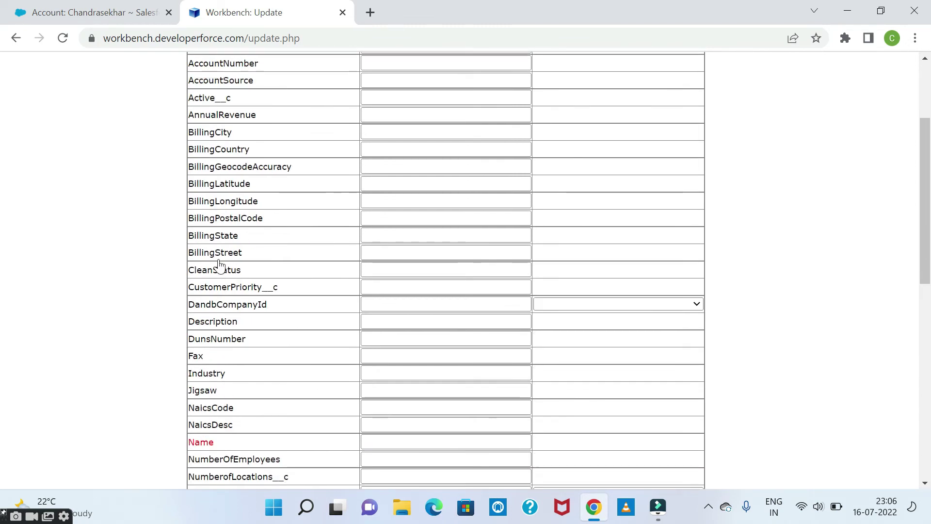
left_click(368, 115)
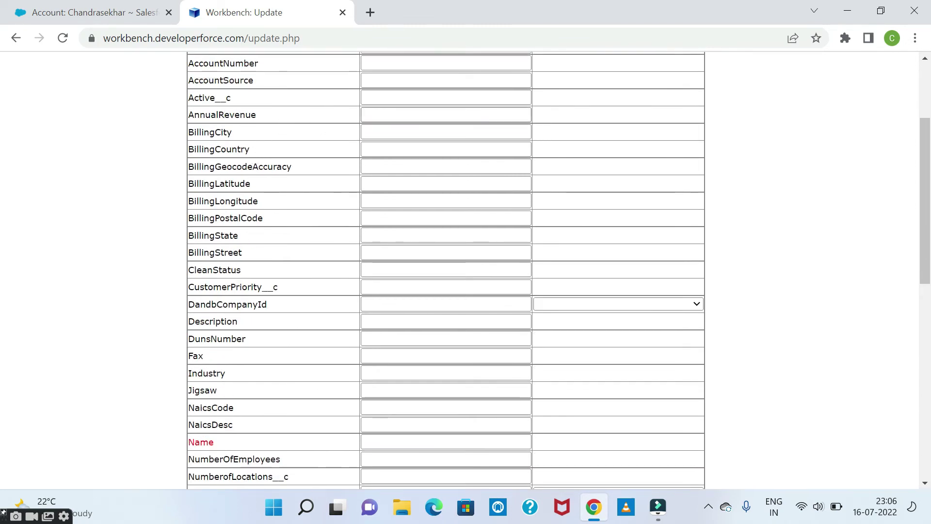
left_click(376, 133)
type("Bengaluru")
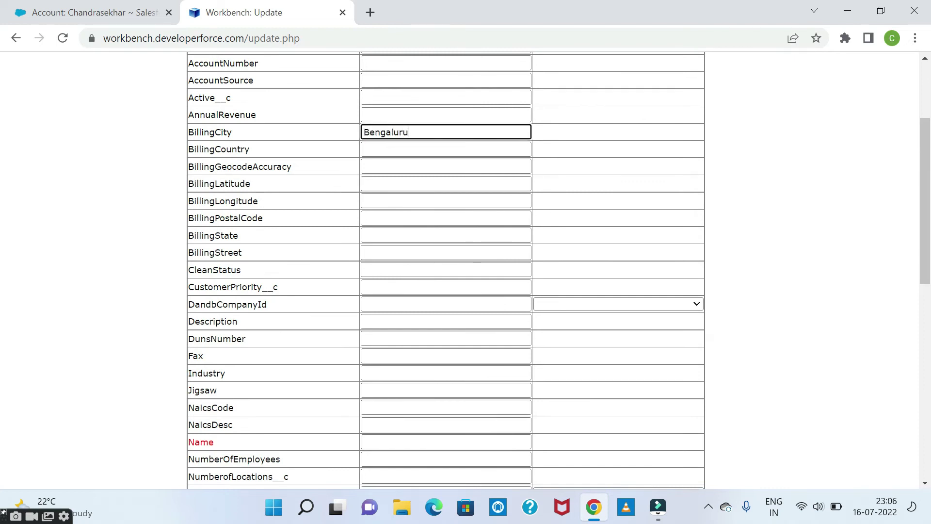
left_click(365, 234)
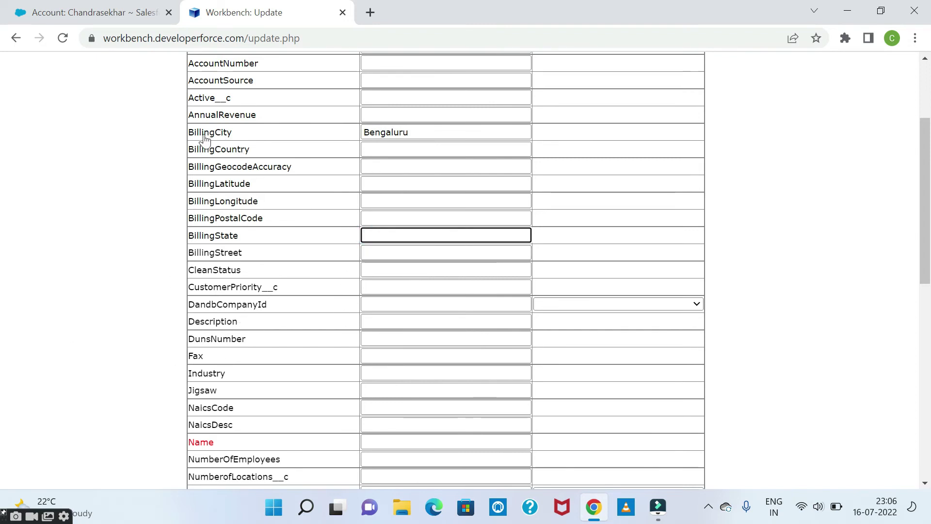
- Submit the update of the account record with the filled-in phone and billing city
scroll(92, 326, "up", 2)
scroll(121, 322, "down", 4)
scroll(122, 324, "down", 7)
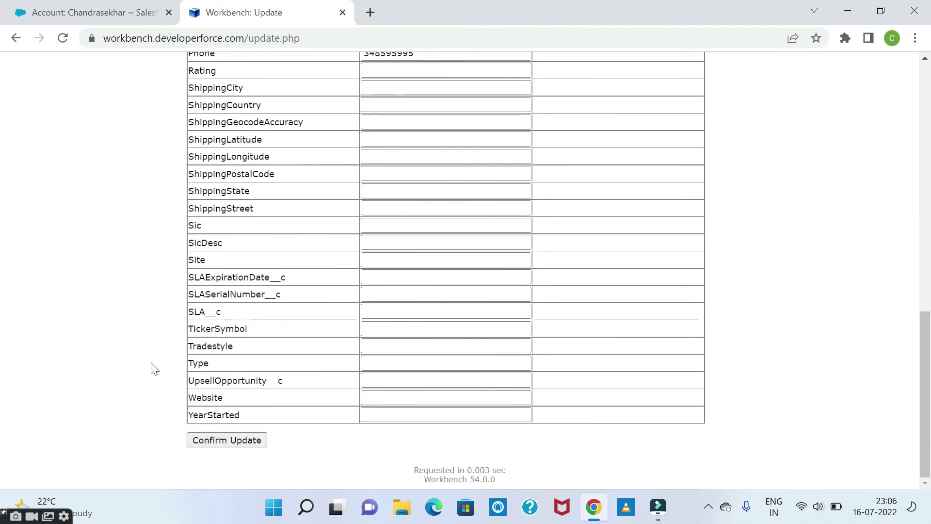
left_click(210, 439)
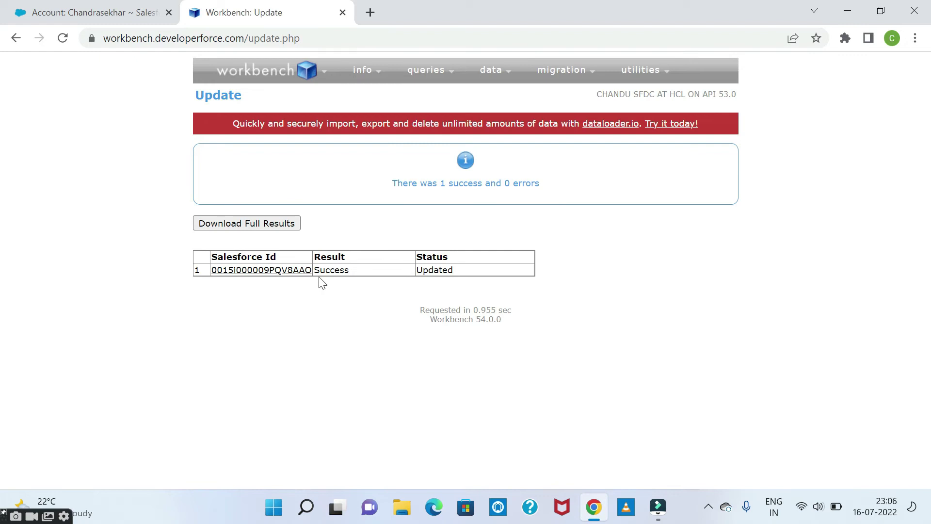
- Switch to Salesforce and look at the Billing Address and Phone fields in the account's details
left_click(112, 10)
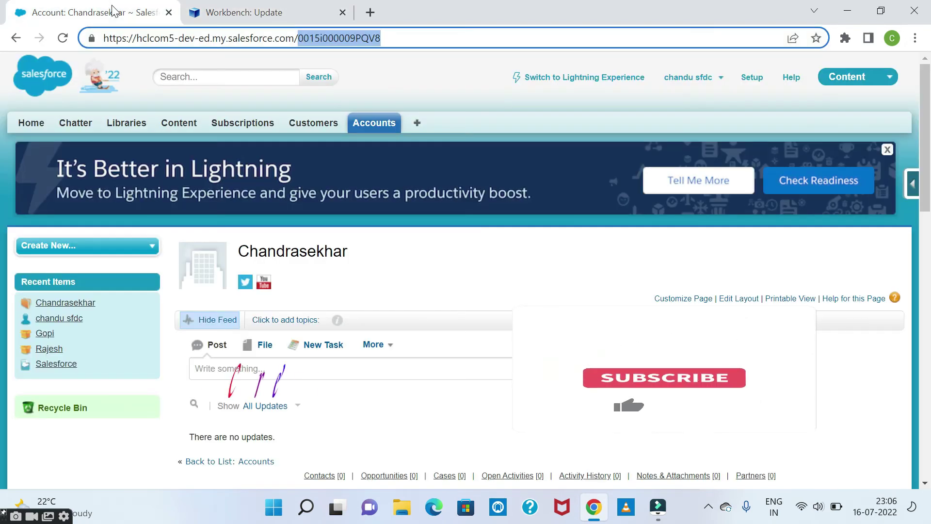
scroll(357, 321, "down", 5)
scroll(357, 321, "down", 4)
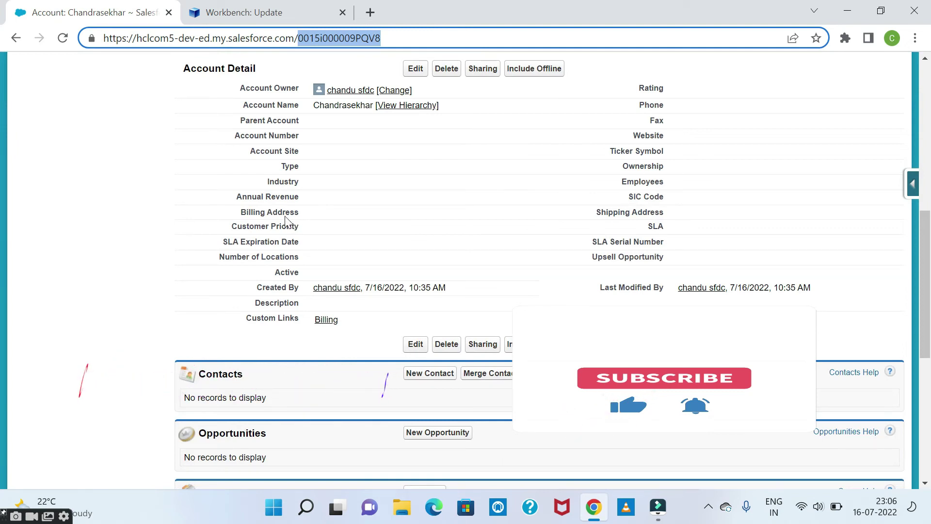
left_click_drag(240, 212, 322, 201)
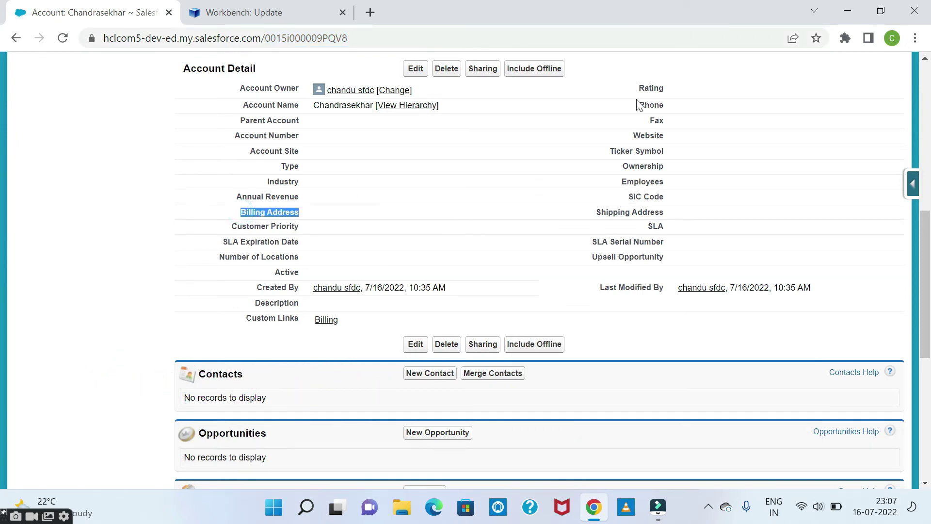
left_click_drag(638, 103, 717, 102)
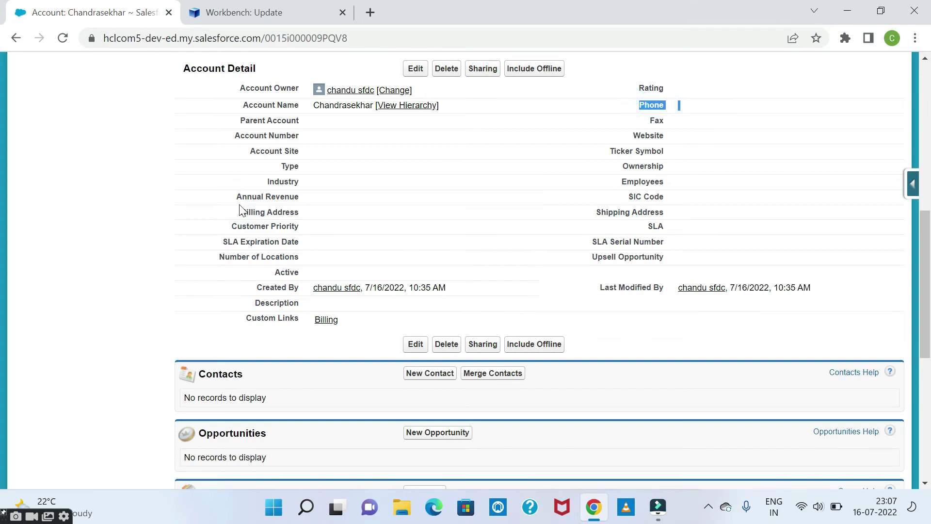
- Reload the account page in Salesforce and check the Billing Address and Phone values
left_click(56, 38)
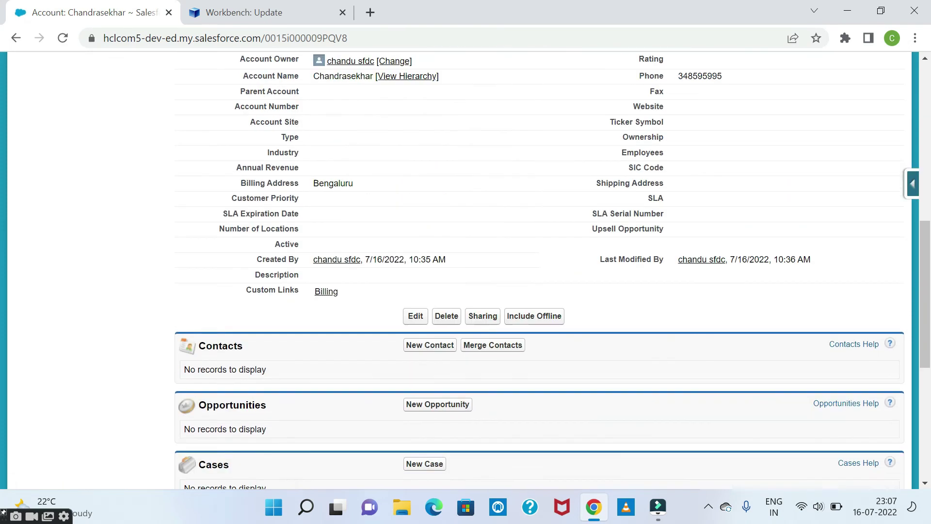
left_click_drag(242, 212, 370, 213)
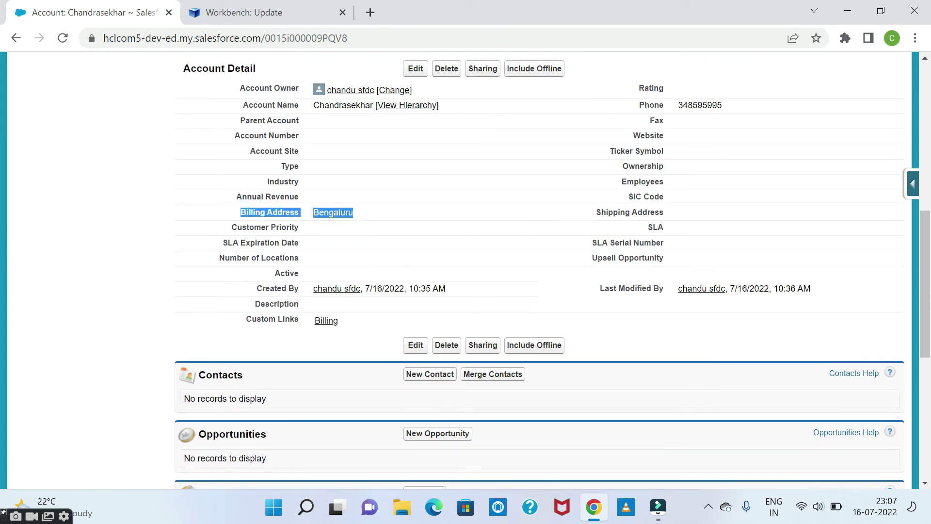
left_click_drag(728, 105, 633, 99)
left_click(487, 176)
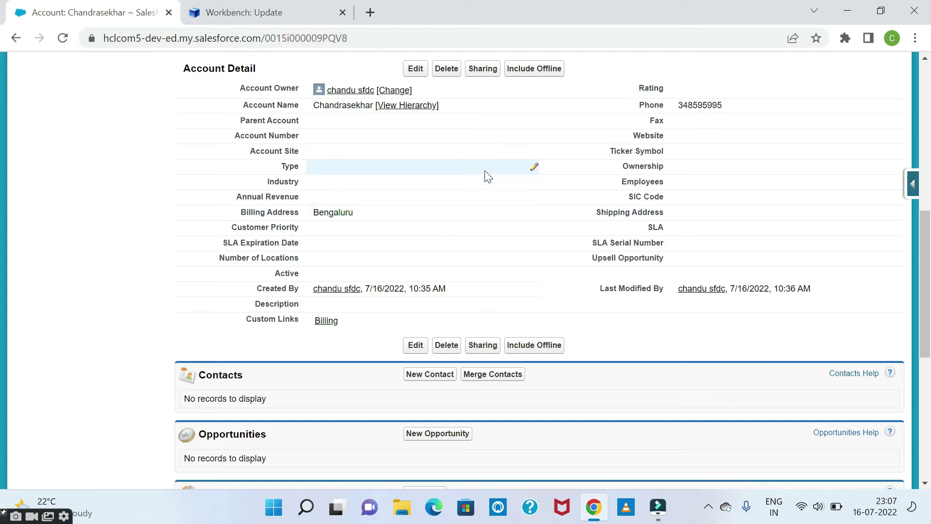
- Return to Workbench and open the Delete form for a single record
left_click(218, 13)
mouse_move(491, 69)
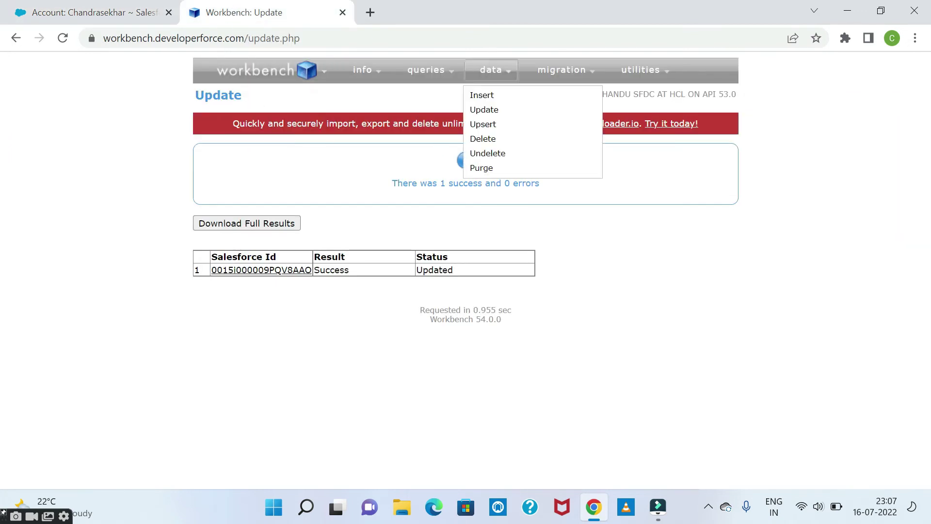
left_click(485, 141)
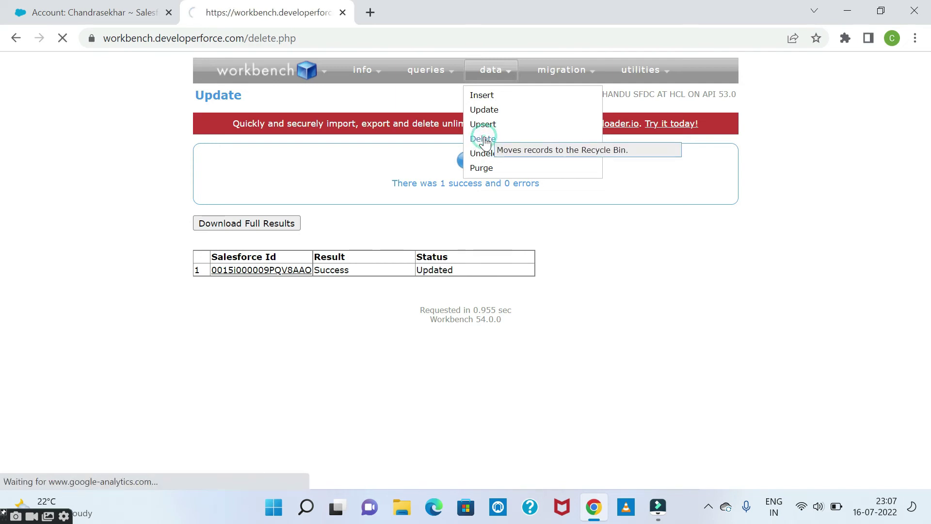
left_click(332, 185)
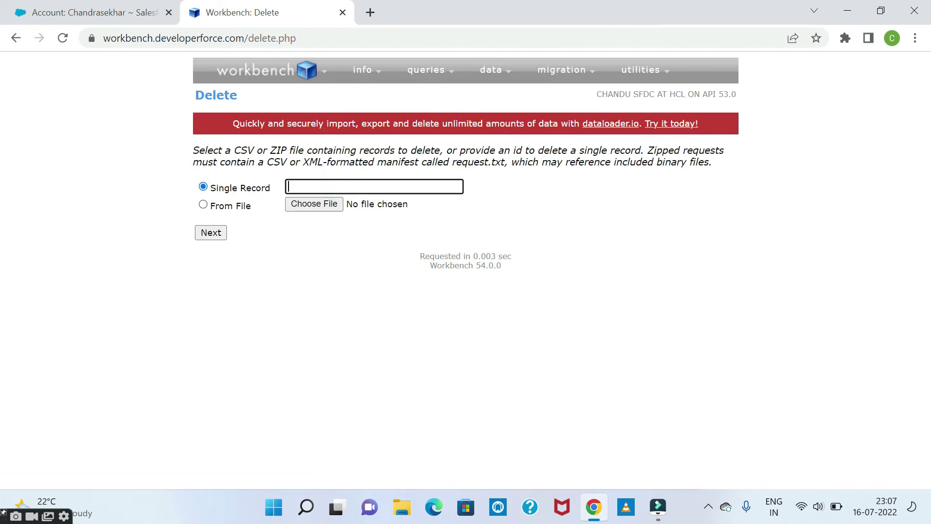
- Copy the account's record Id from its Salesforce URL into the Delete form and confirm the deletion
left_click(115, 16)
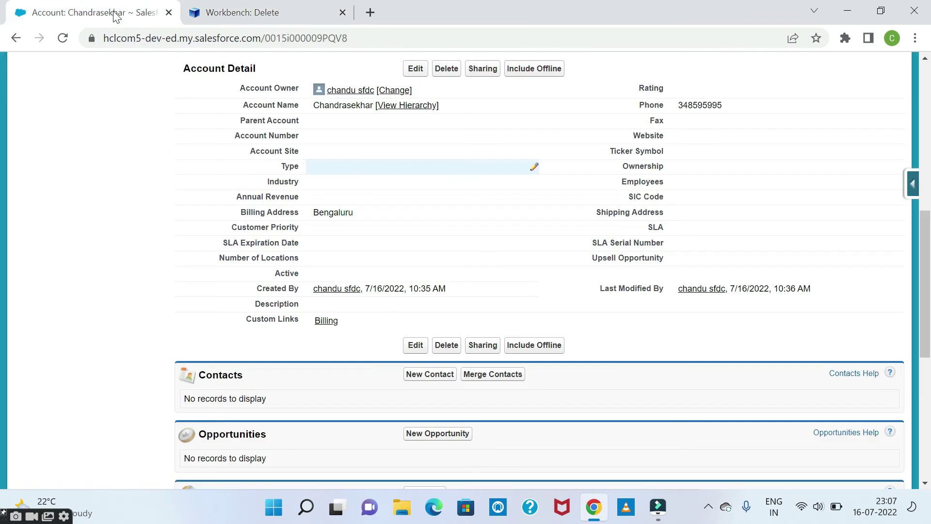
double_click(313, 40)
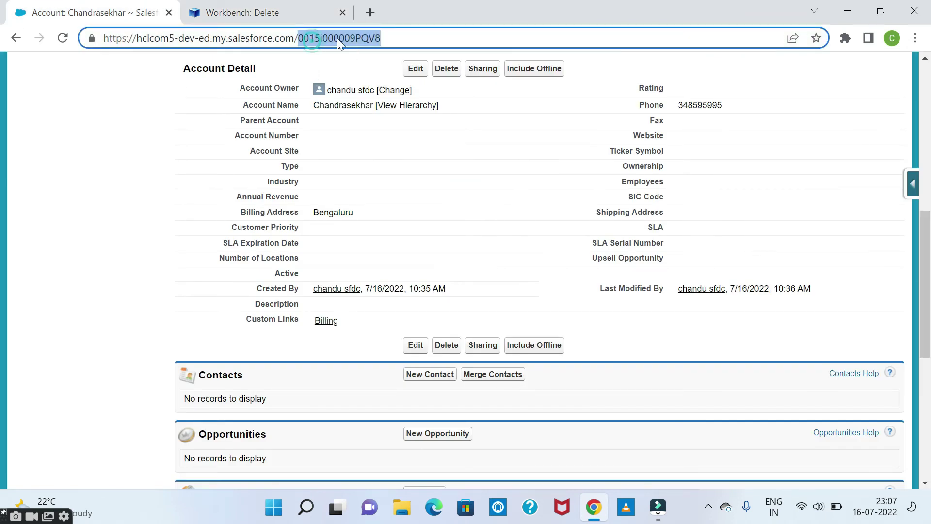
left_click(268, 19)
type("0015i000009PQV8AAO")
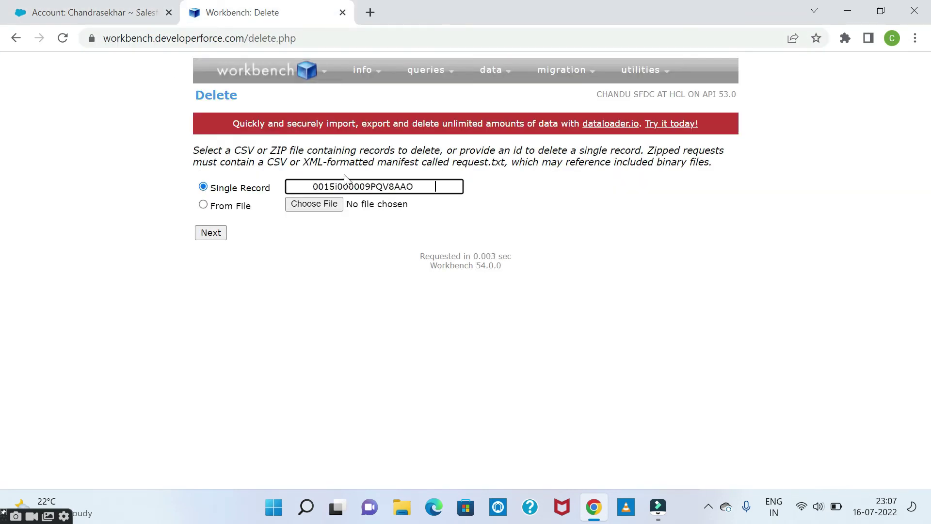
left_click(223, 234)
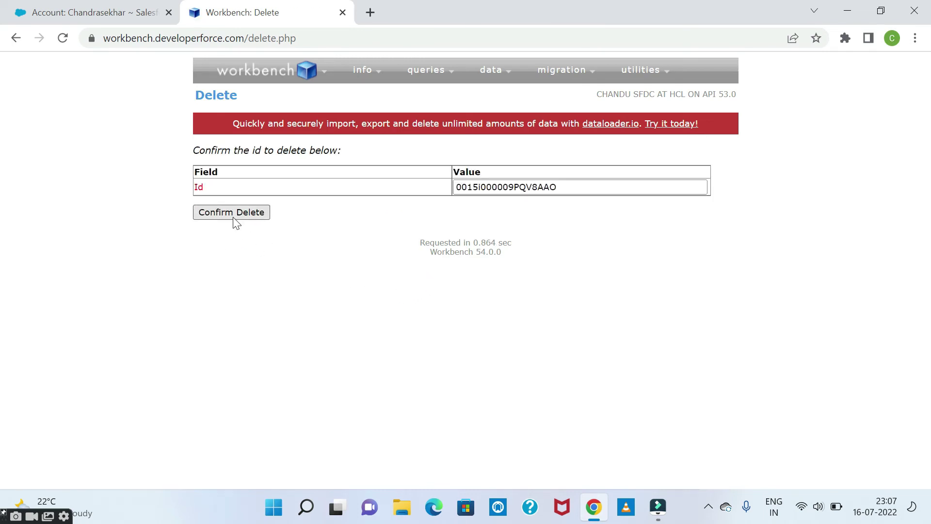
left_click(234, 218)
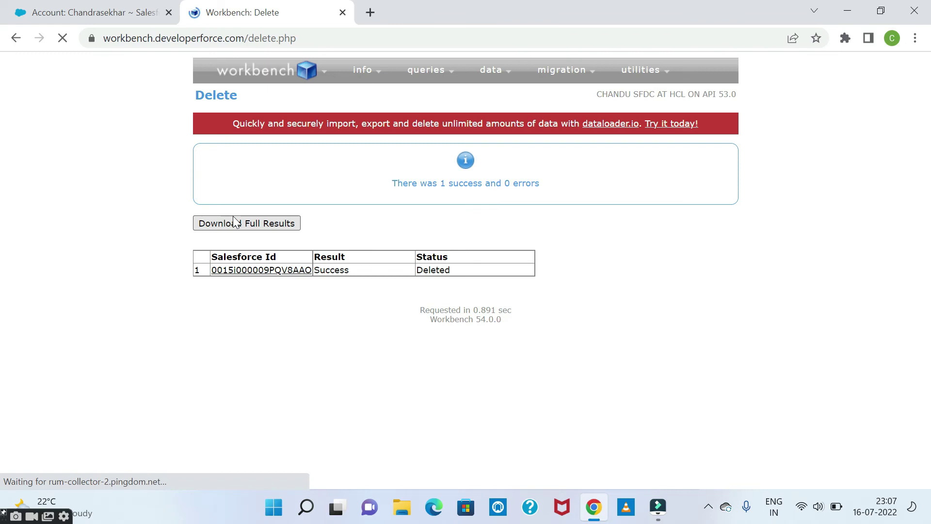
- Reload the deleted account's page in Salesforce and check Recent Accounts on the Accounts home page
left_click(92, 12)
scroll(368, 242, "up", 5)
scroll(383, 283, "up", 3)
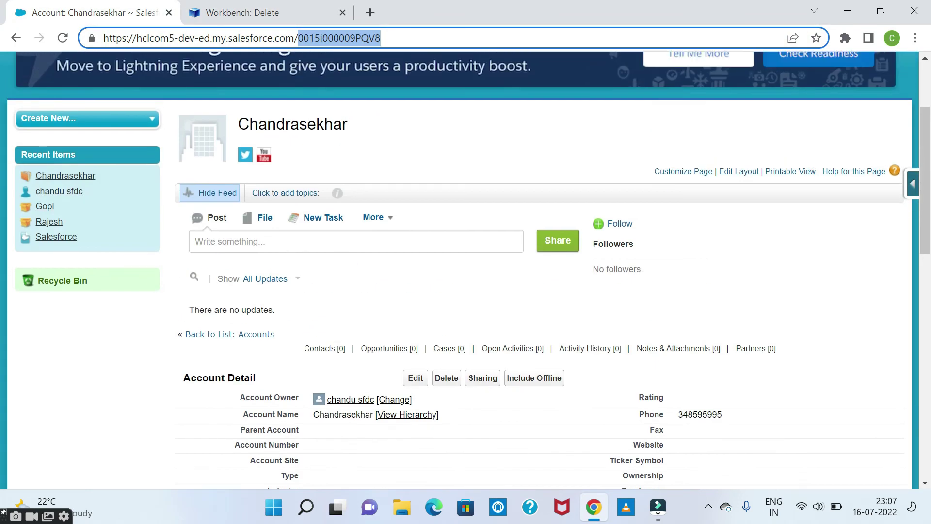
left_click(62, 44)
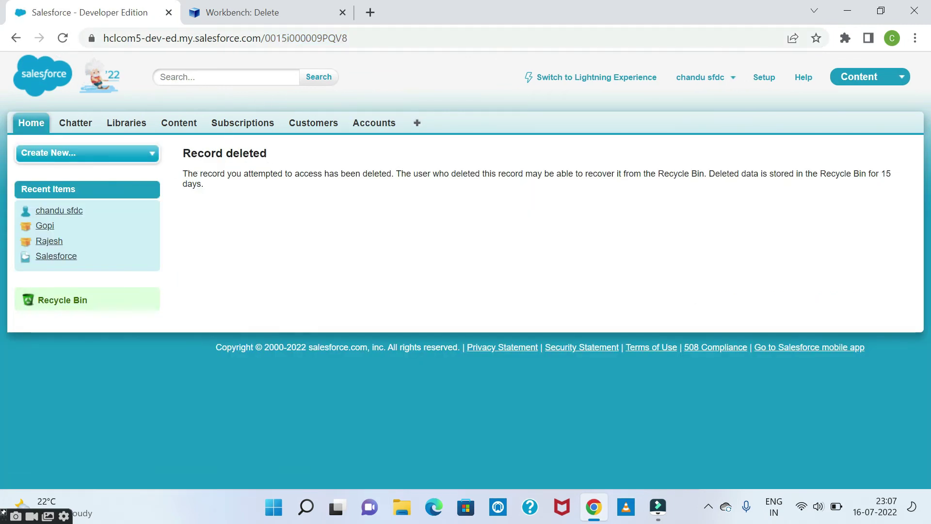
left_click(368, 123)
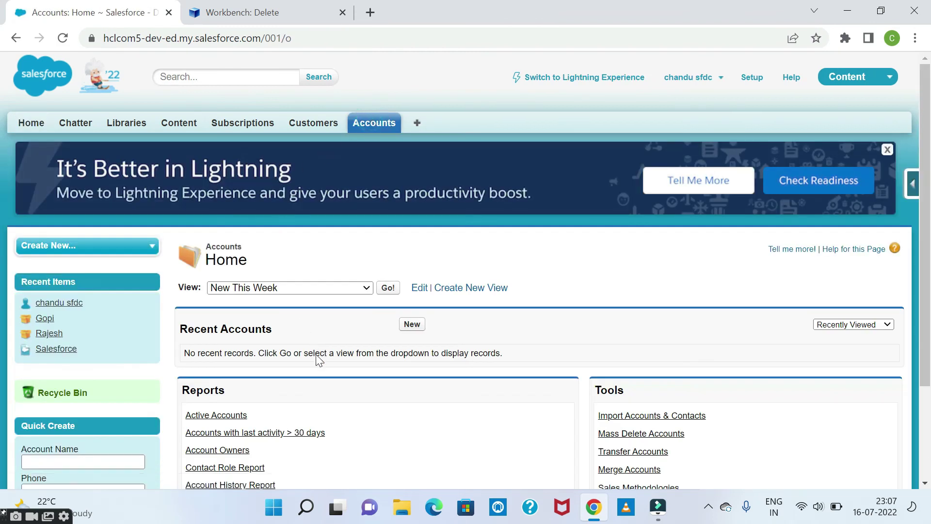
scroll(317, 359, "down", 3)
- Try a Workbench metadata retrieve with Single Package but no manifest or package name, and reopen the blank Retrieve form
left_click(251, 18)
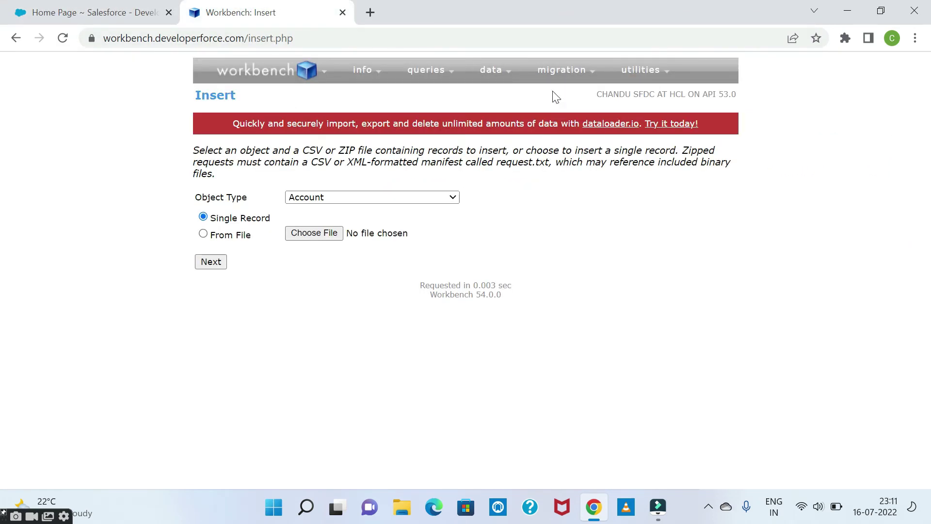
mouse_move(582, 82)
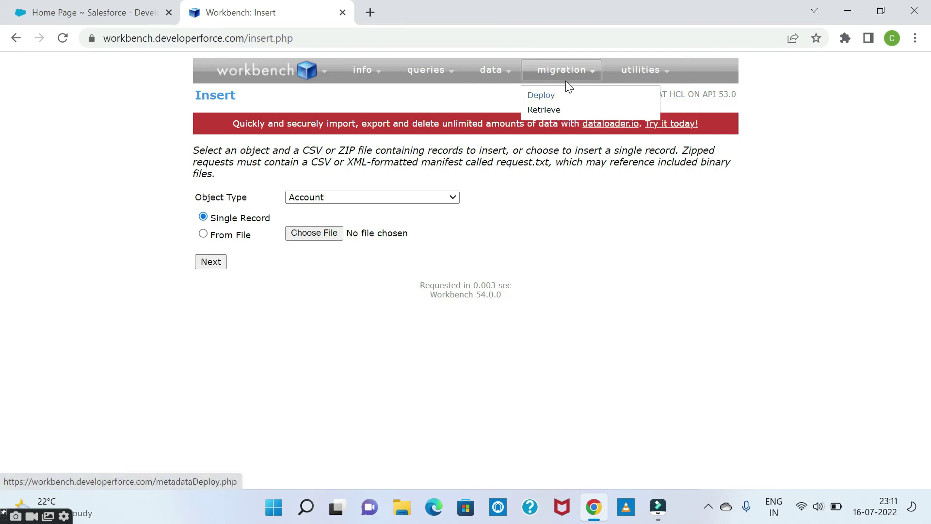
left_click(557, 114)
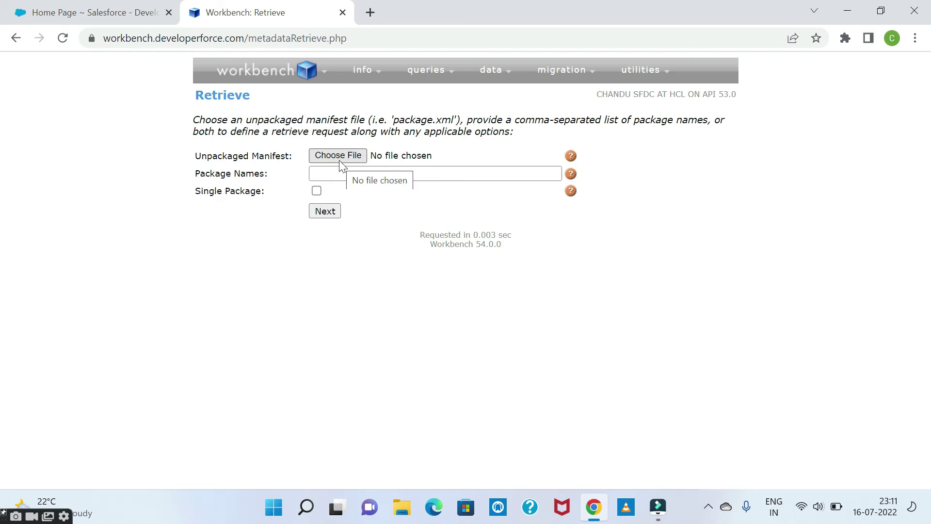
left_click(317, 191)
left_click(327, 210)
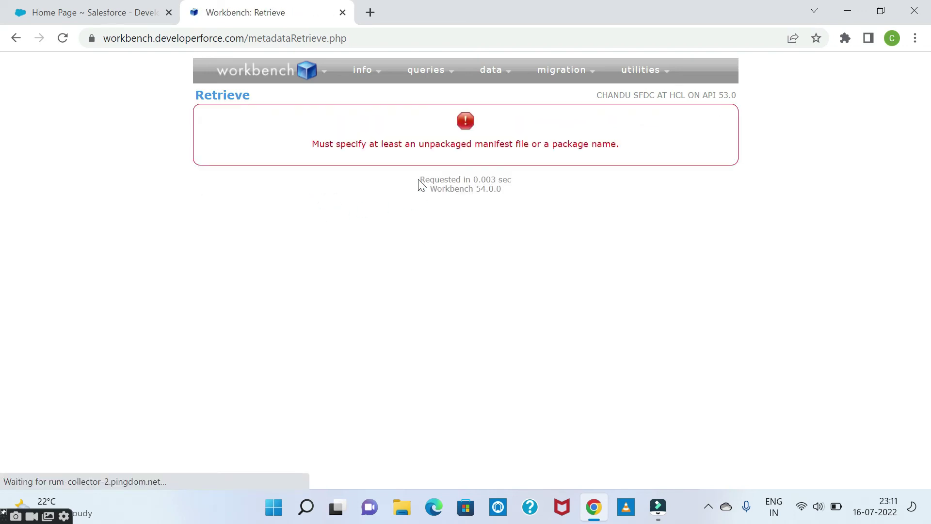
mouse_move(551, 74)
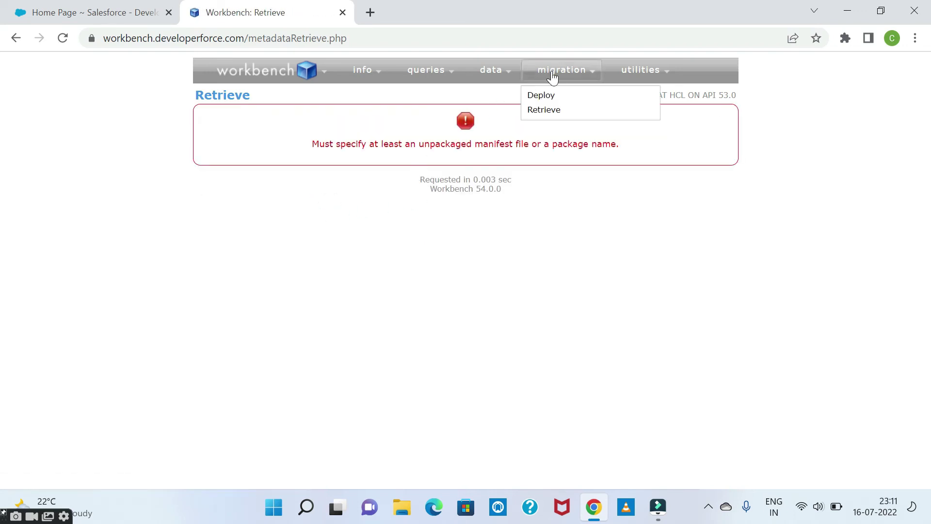
left_click(548, 111)
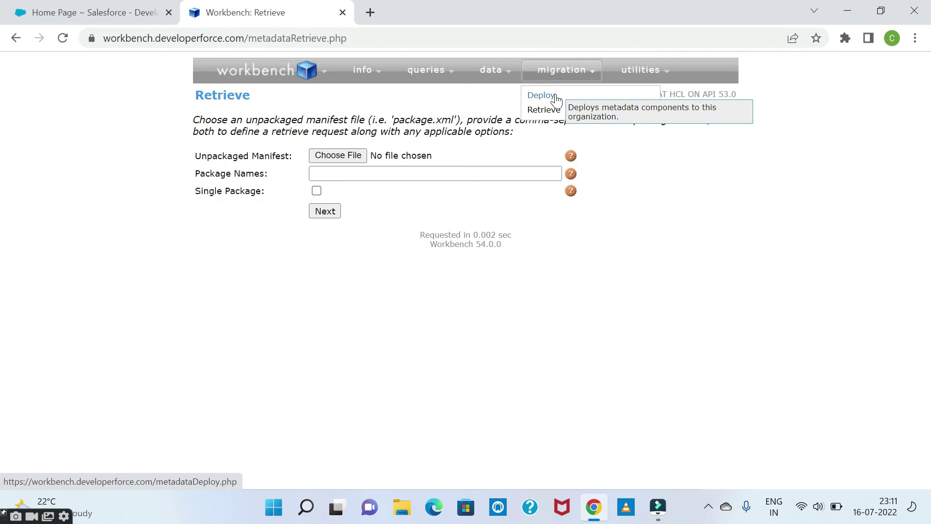
- Open the metadata Deploy form, enable Rollback On Error and look through the Test Level options
left_click(555, 100)
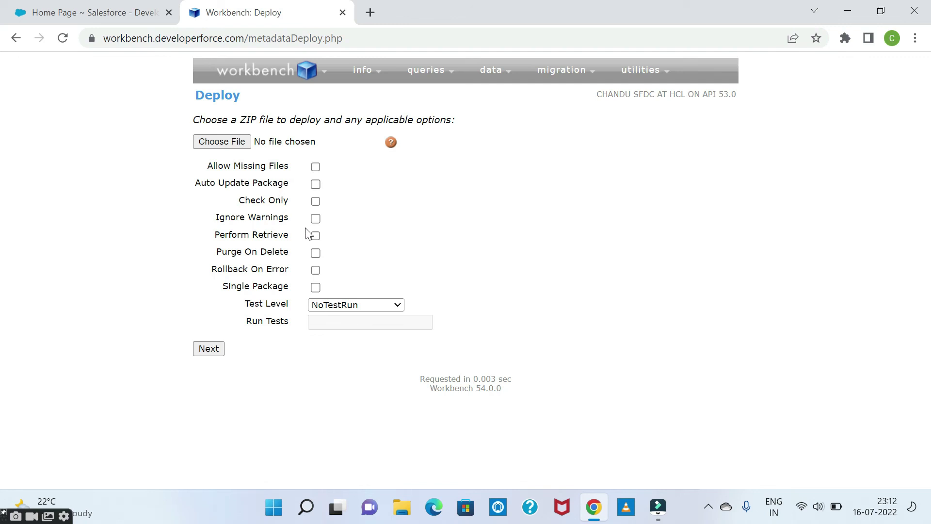
left_click(316, 270)
left_click_drag(206, 267, 305, 273)
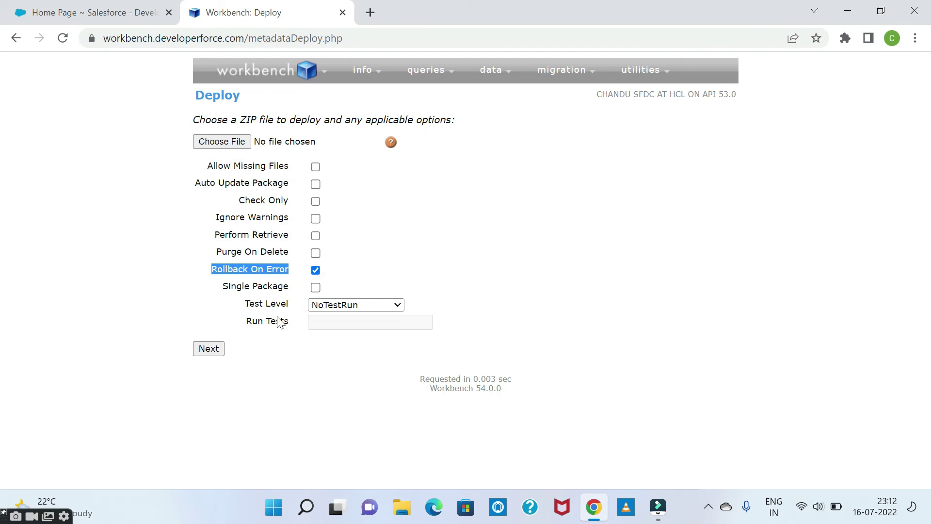
left_click(370, 306)
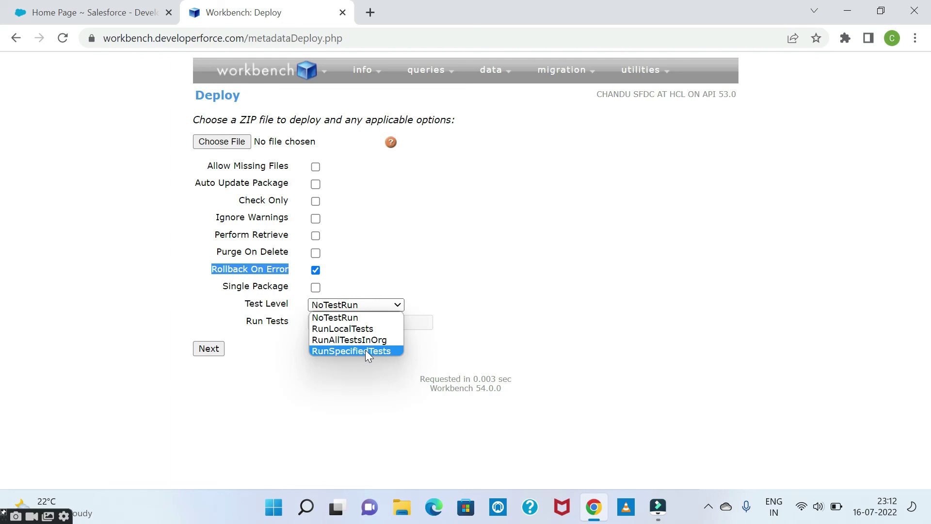
left_click(525, 342)
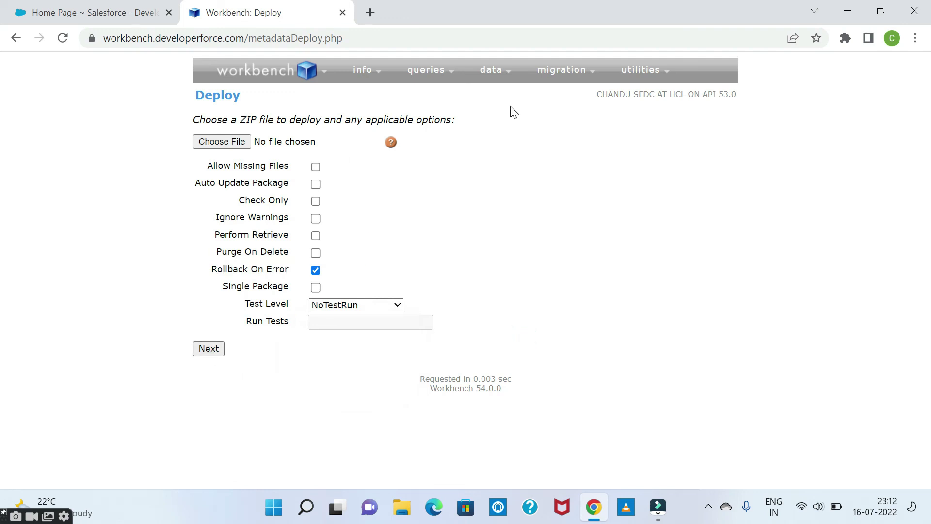
mouse_move(667, 82)
left_click(709, 508)
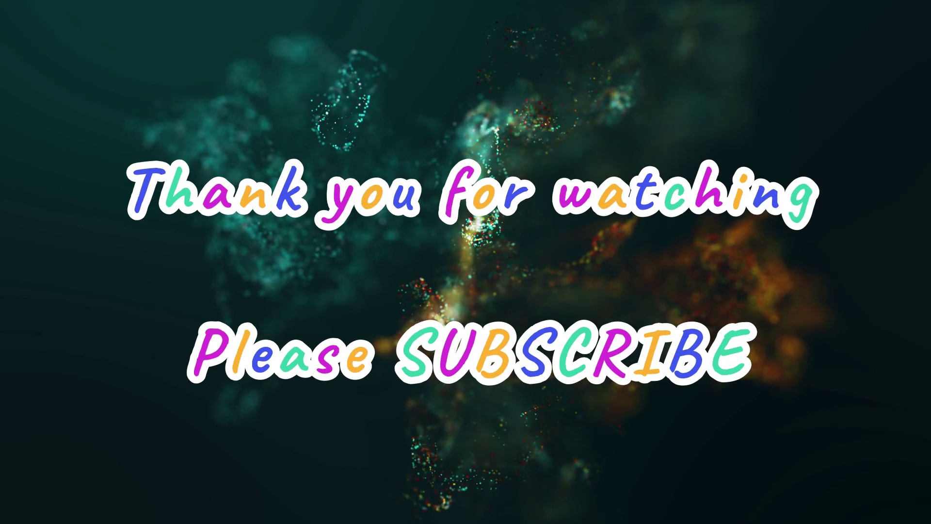